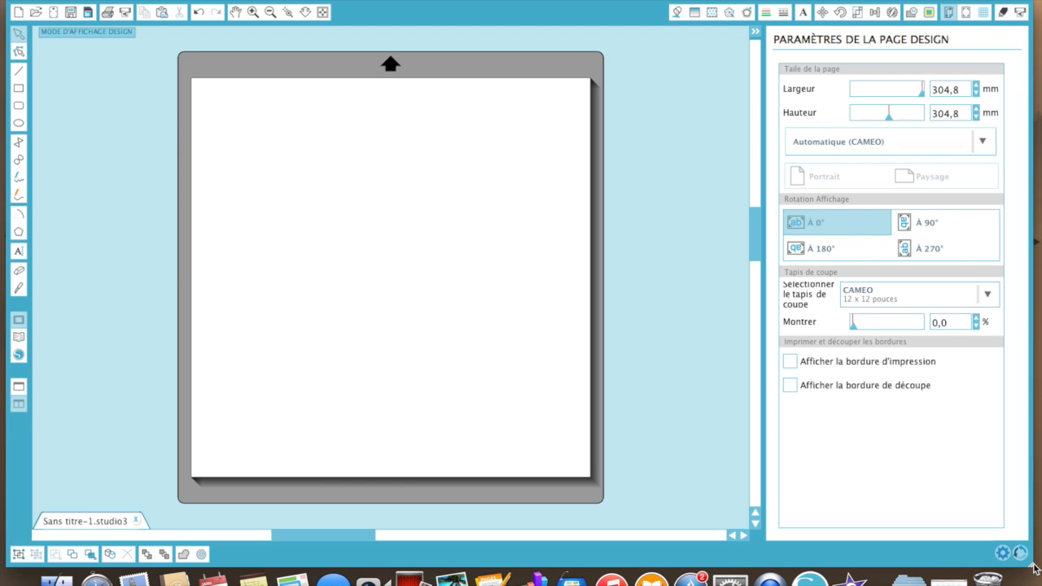
Step: Resize the application window slightly smaller so that its lower toolbar clears the Dock
{"action": "left_click", "coordinate": [964, 514]}
{"action": "left_click", "coordinate": [1031, 566]}
{"action": "left_click", "coordinate": [952, 502]}
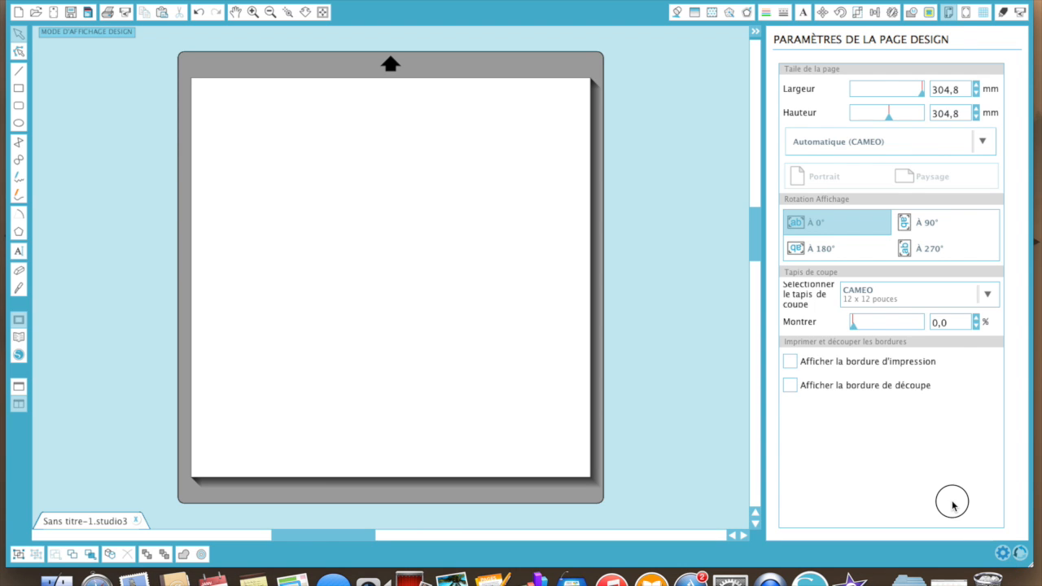
{"action": "left_click", "coordinate": [1029, 566]}
{"action": "left_click_drag", "start_coordinate": [1031, 570], "coordinate": [1006, 505]}
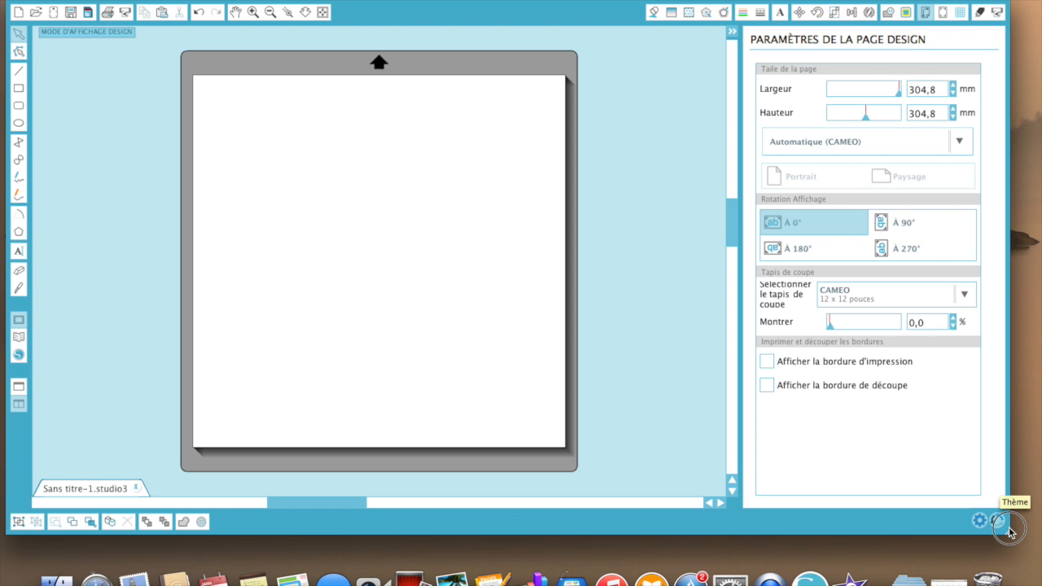
{"action": "left_click_drag", "start_coordinate": [1014, 541], "coordinate": [1032, 558]}
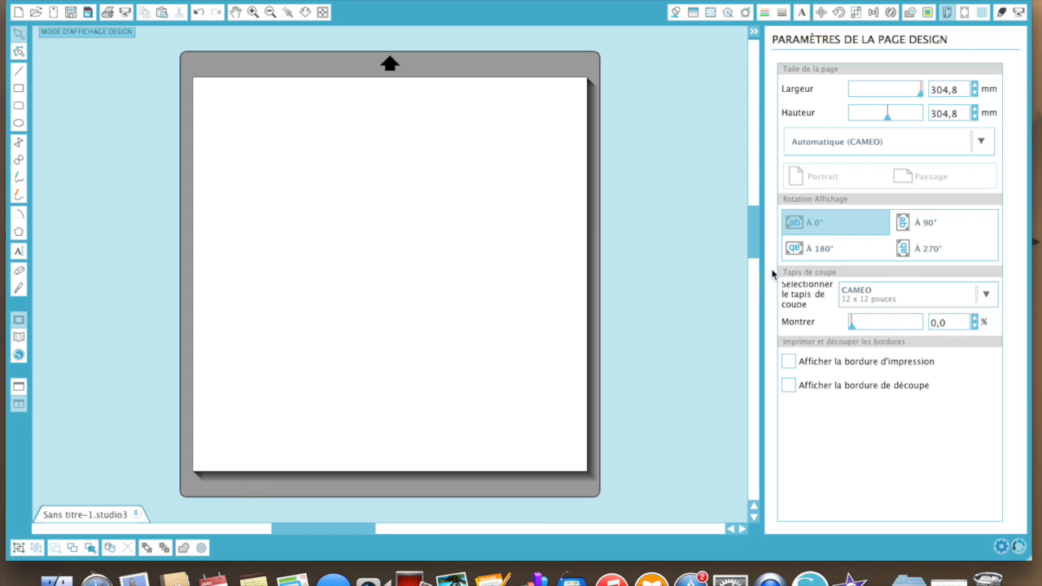
Step: Set the cutting mat to Portrait 8 x 12 pouces and the page size to Imprimante actuelle
{"action": "left_click", "coordinate": [986, 295]}
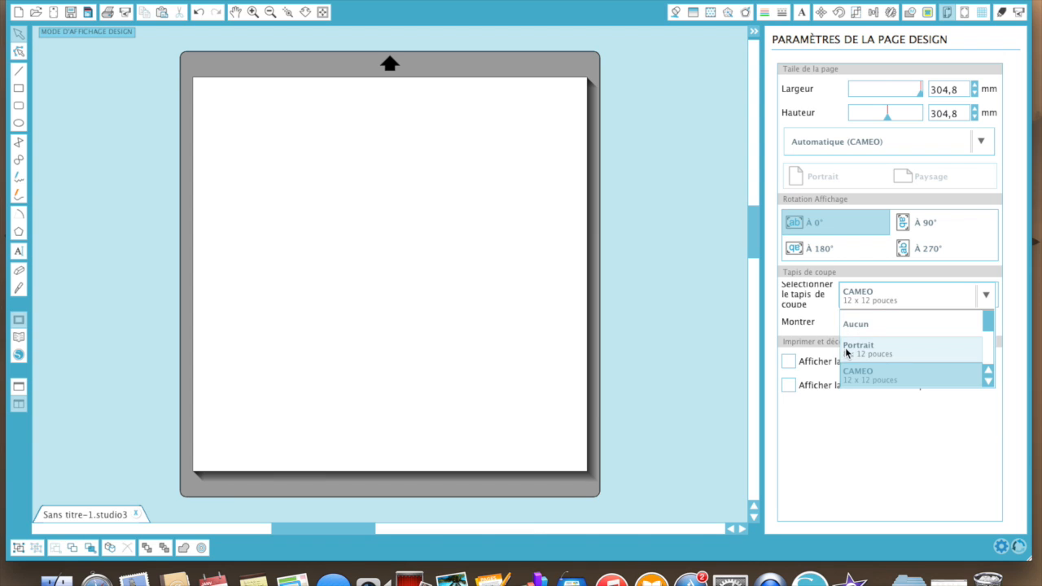
{"action": "left_click", "coordinate": [851, 351]}
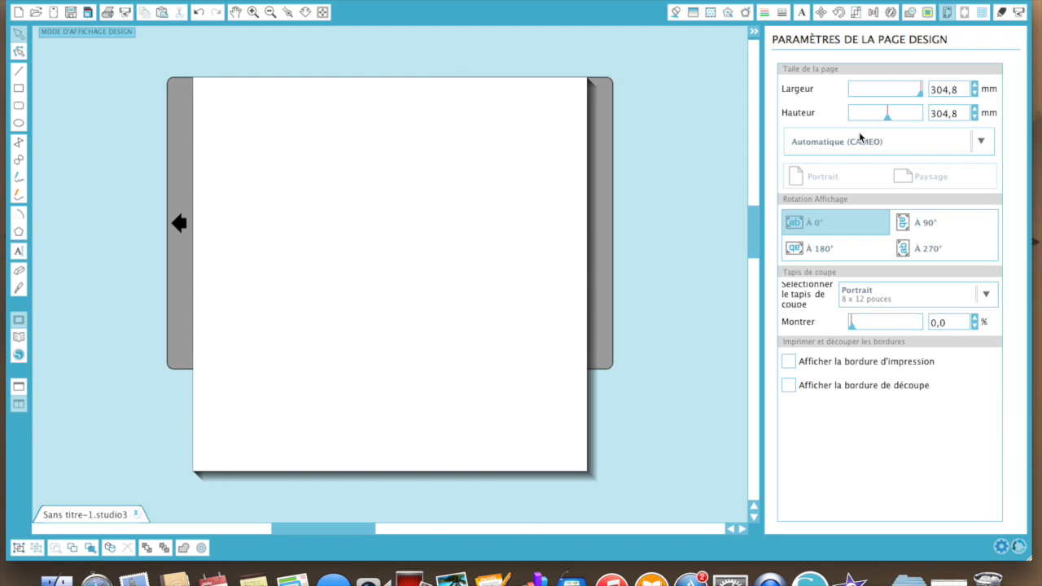
{"action": "left_click", "coordinate": [888, 147]}
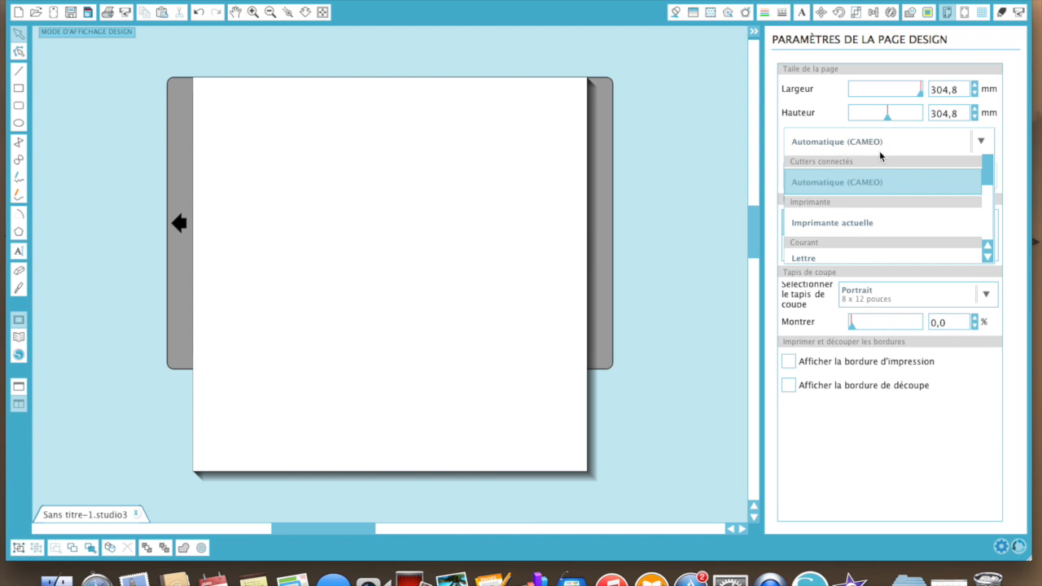
{"action": "left_click", "coordinate": [842, 223]}
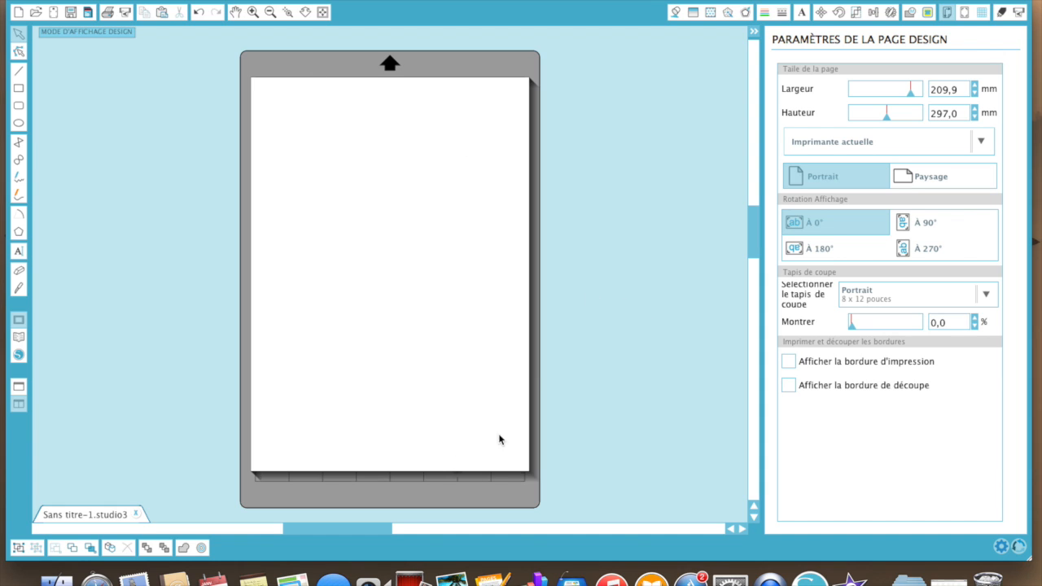
Step: Show the print border and the cut border on the page, and hide both again
{"action": "left_click", "coordinate": [789, 361]}
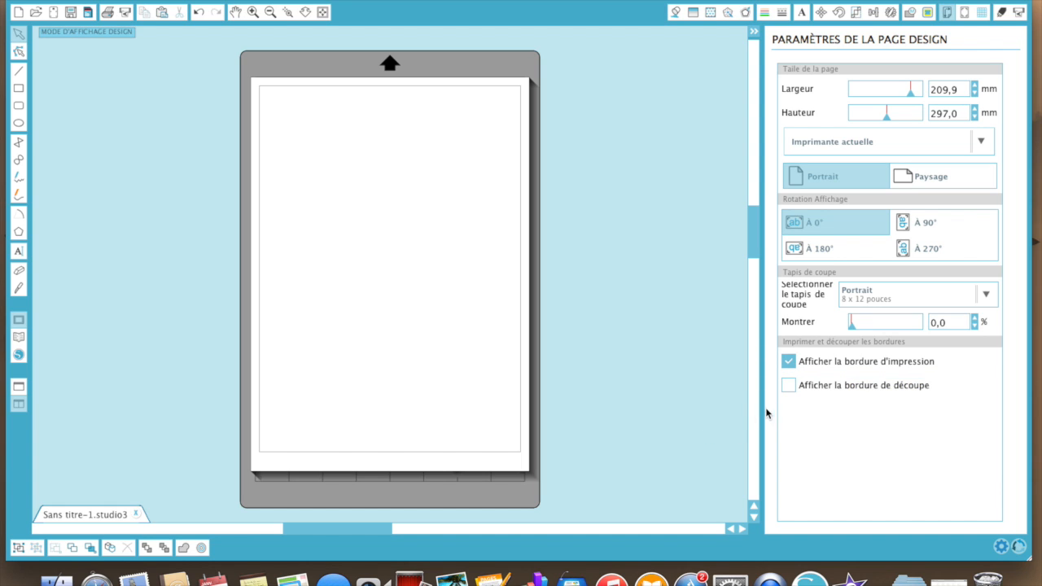
{"action": "left_click", "coordinate": [789, 385]}
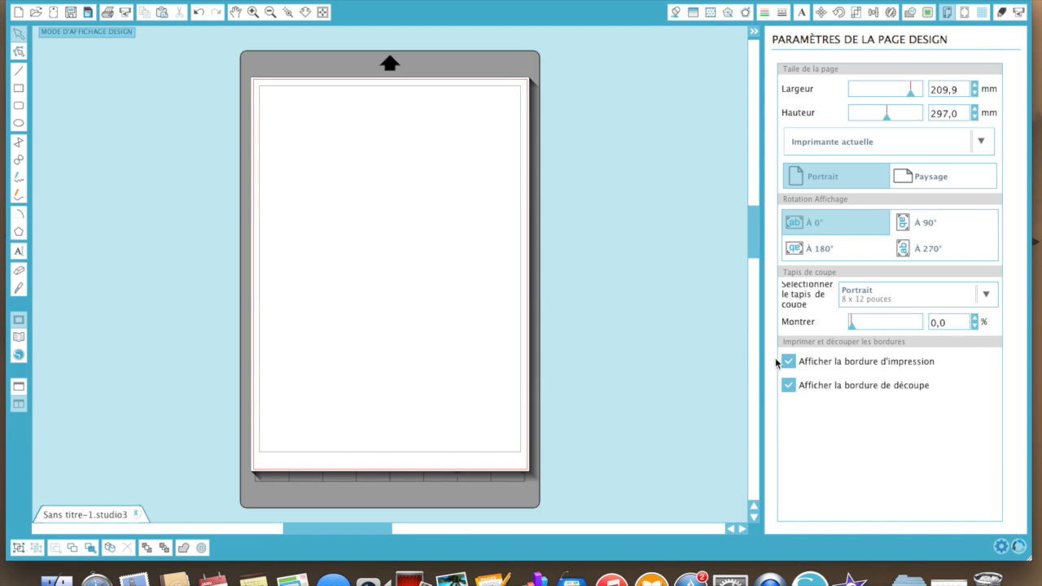
{"action": "left_click", "coordinate": [790, 363]}
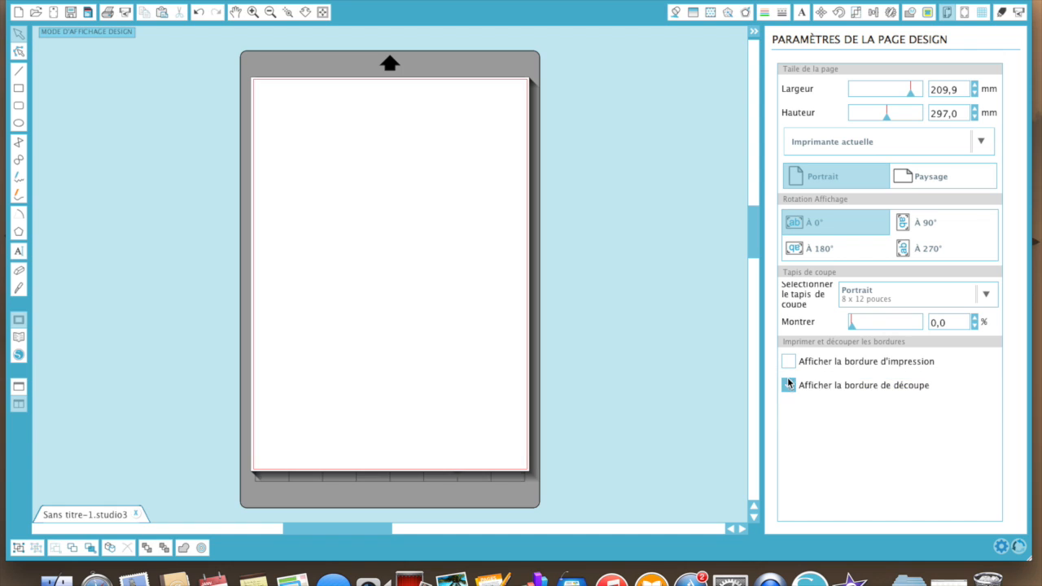
{"action": "left_click", "coordinate": [786, 385]}
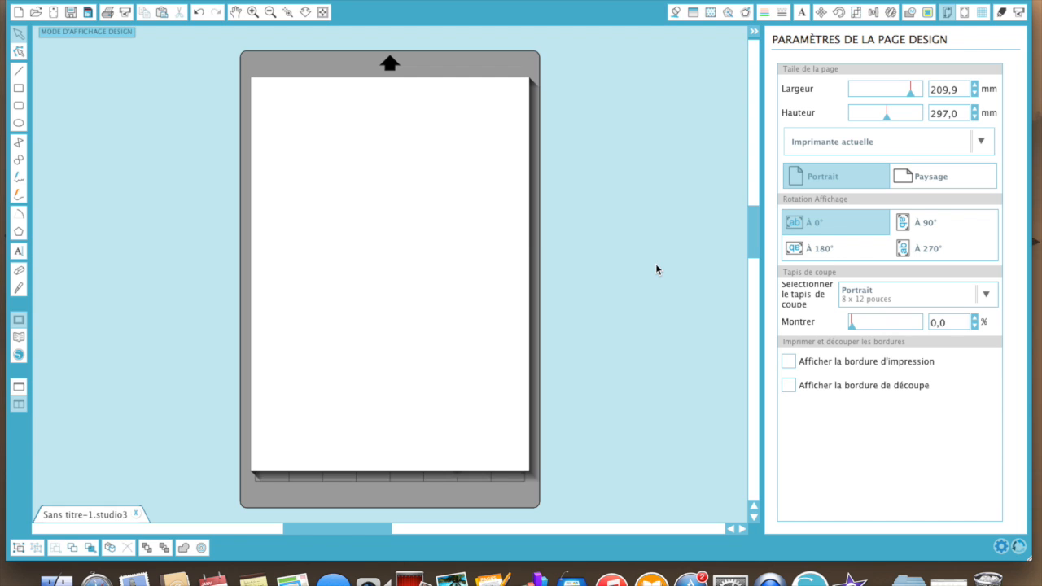
Step: Set the cutting mat to CAMEO 12 x 12 pouces and the page size to Automatique (CAMEO)
{"action": "left_click", "coordinate": [948, 302]}
{"action": "left_click", "coordinate": [874, 371]}
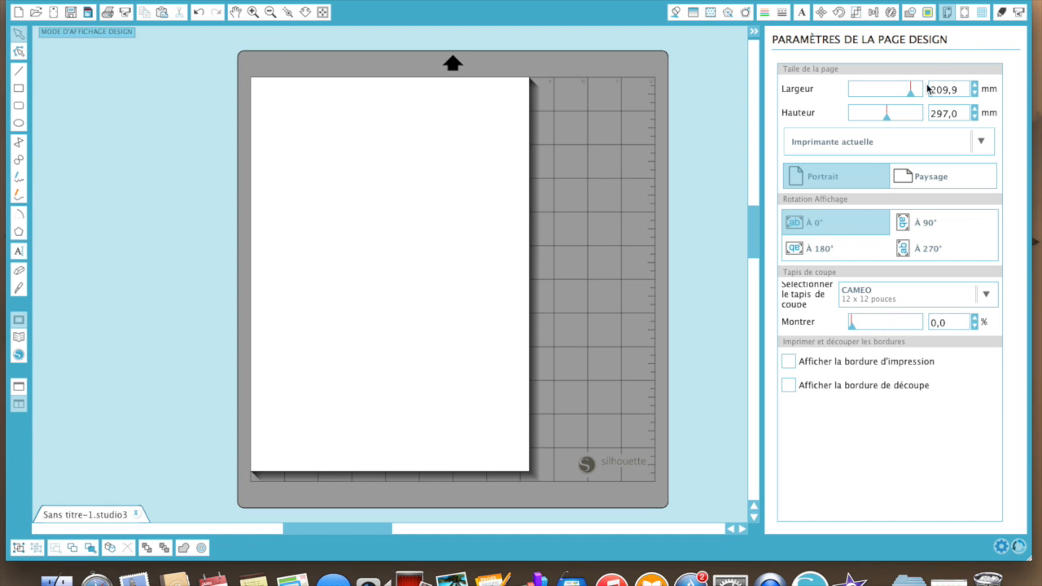
{"action": "left_click", "coordinate": [870, 147]}
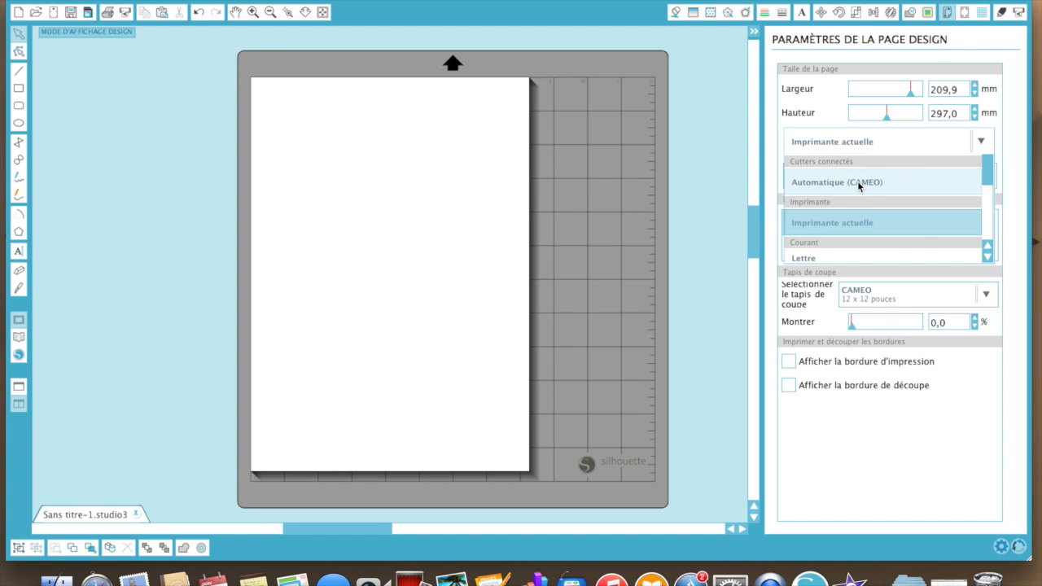
{"action": "left_click", "coordinate": [857, 181]}
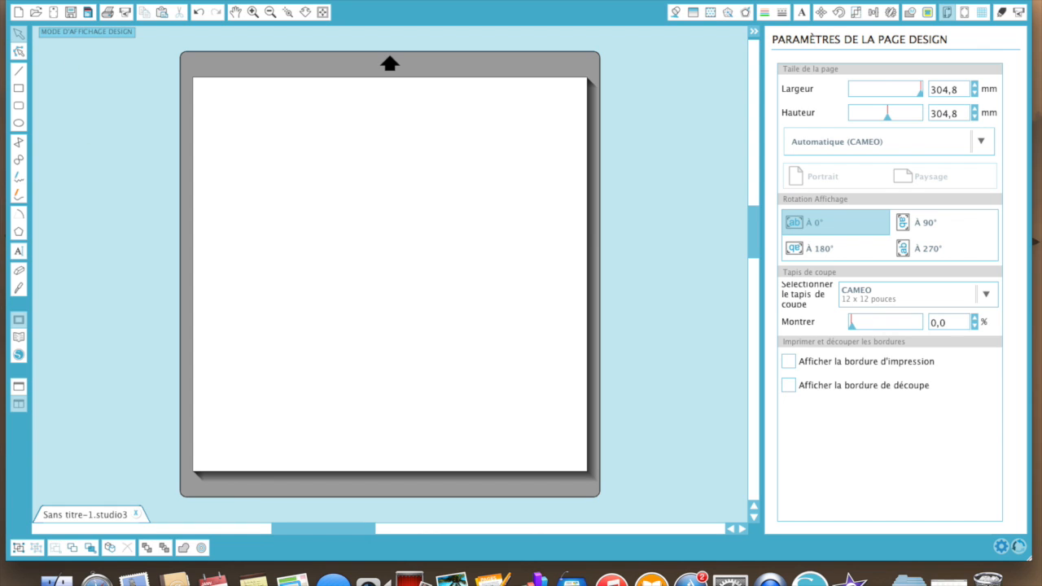
Step: Open the preferences and examine the Général options for language, updates, length units, dimensions and print resolution
{"action": "left_click", "coordinate": [73, 0]}
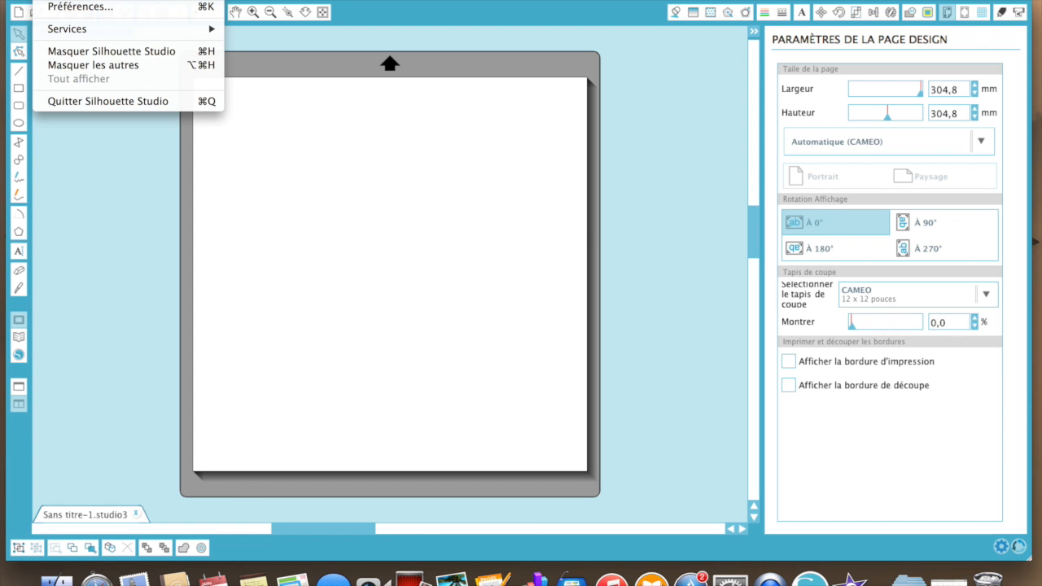
{"action": "left_click", "coordinate": [78, 7]}
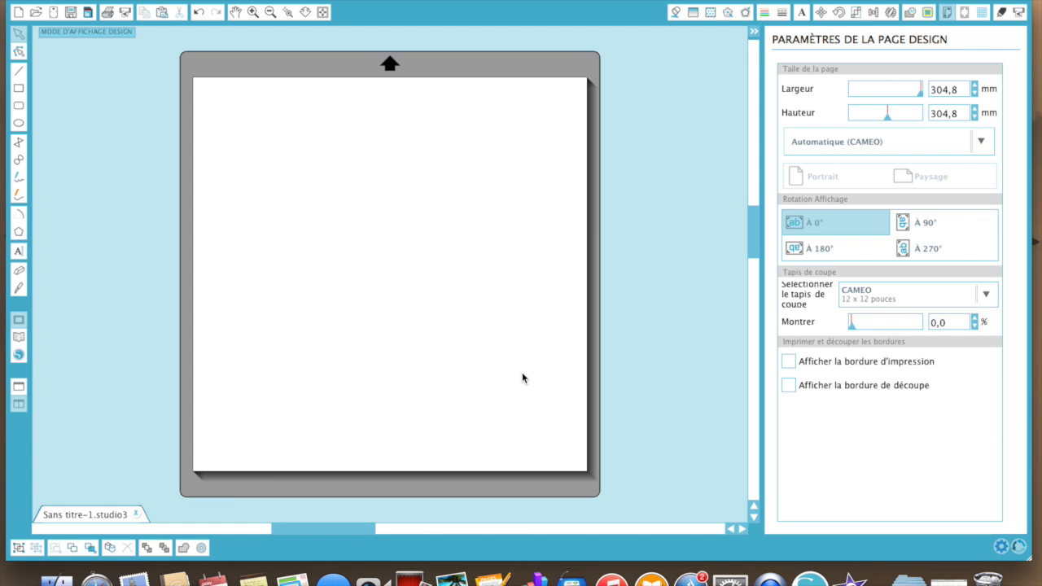
{"action": "left_click", "coordinate": [1001, 546]}
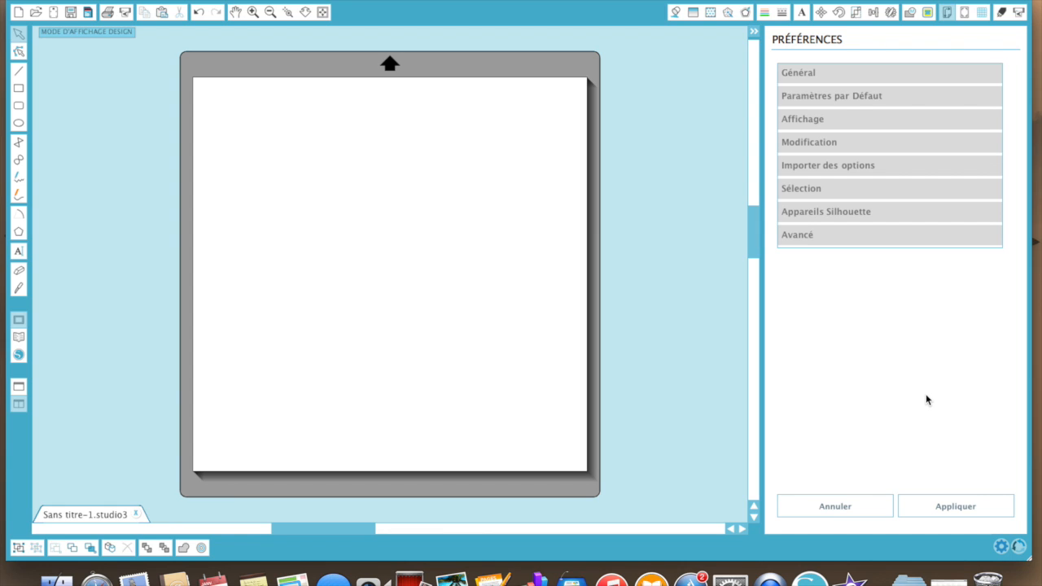
{"action": "left_click", "coordinate": [805, 74]}
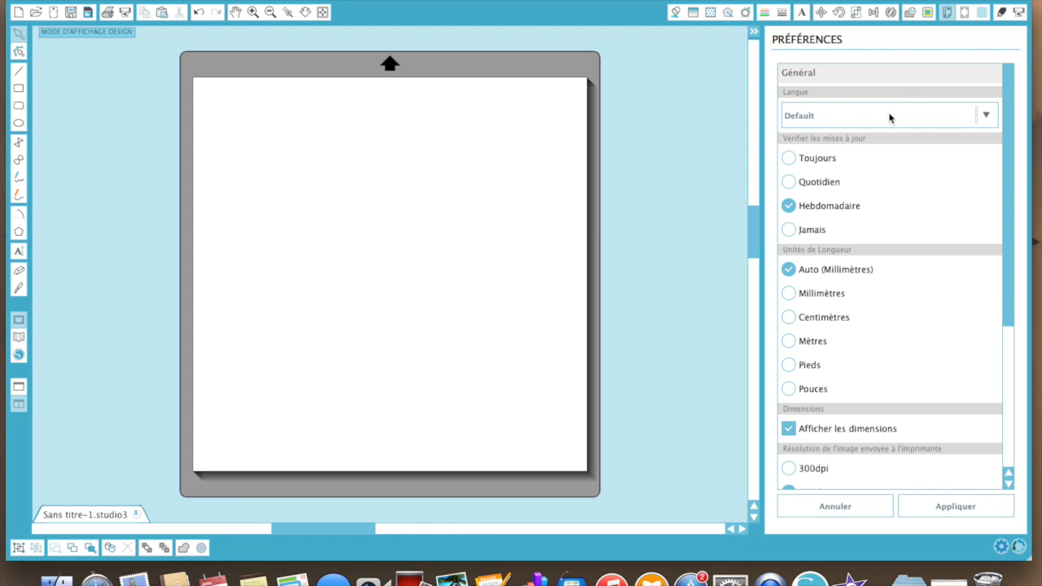
{"action": "left_click", "coordinate": [985, 117]}
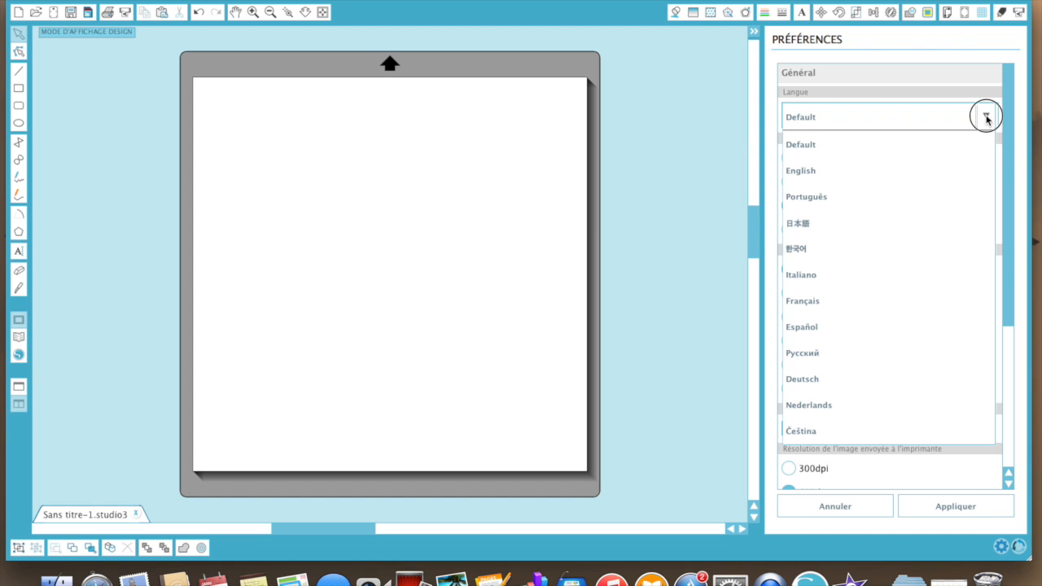
{"action": "left_click", "coordinate": [987, 119]}
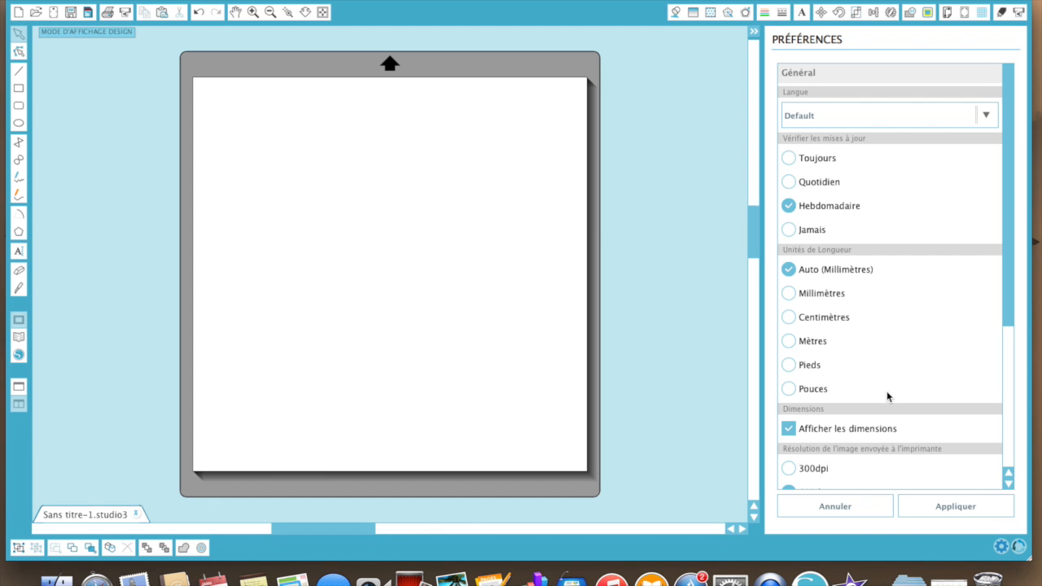
{"action": "scroll", "coordinate": [887, 394], "scroll_direction": "down", "scroll_amount": 5}
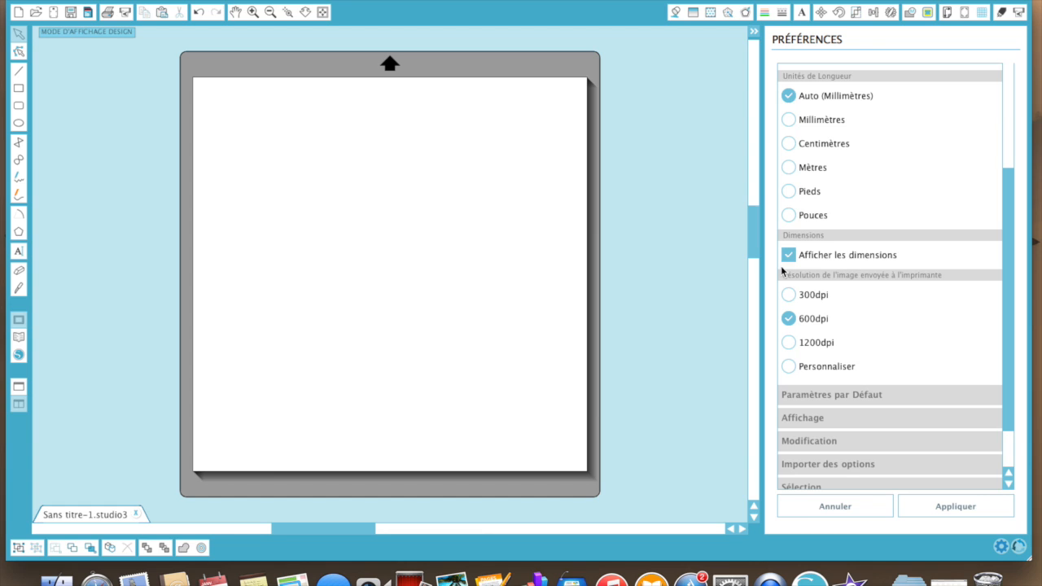
Step: Draw a rectangle about 131 mm wide and 171 mm high mid-page and select it to display its dimensions
{"action": "left_click", "coordinate": [18, 88]}
{"action": "left_click_drag", "start_coordinate": [307, 175], "coordinate": [477, 396]}
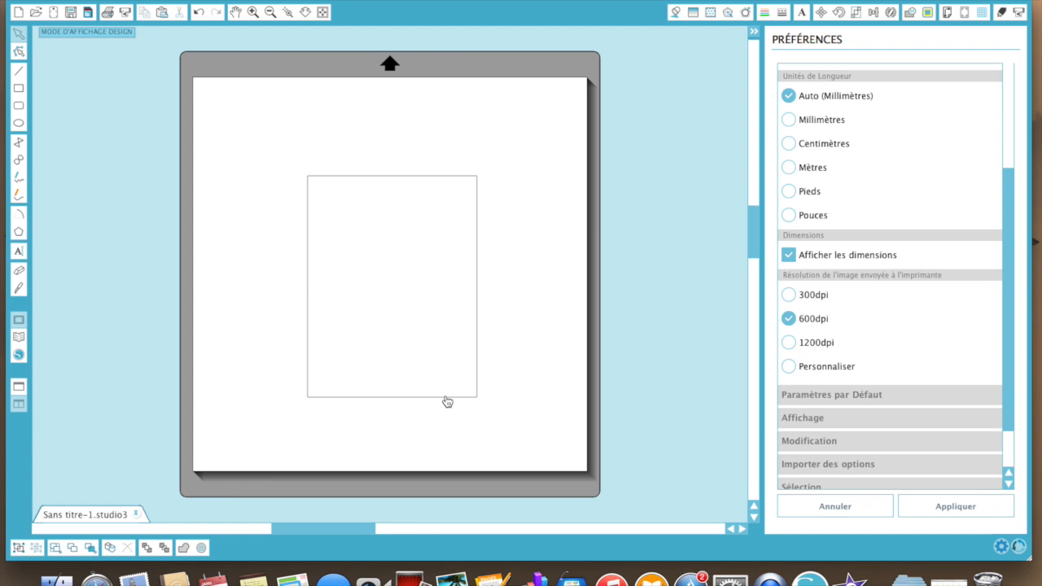
{"action": "left_click", "coordinate": [445, 398]}
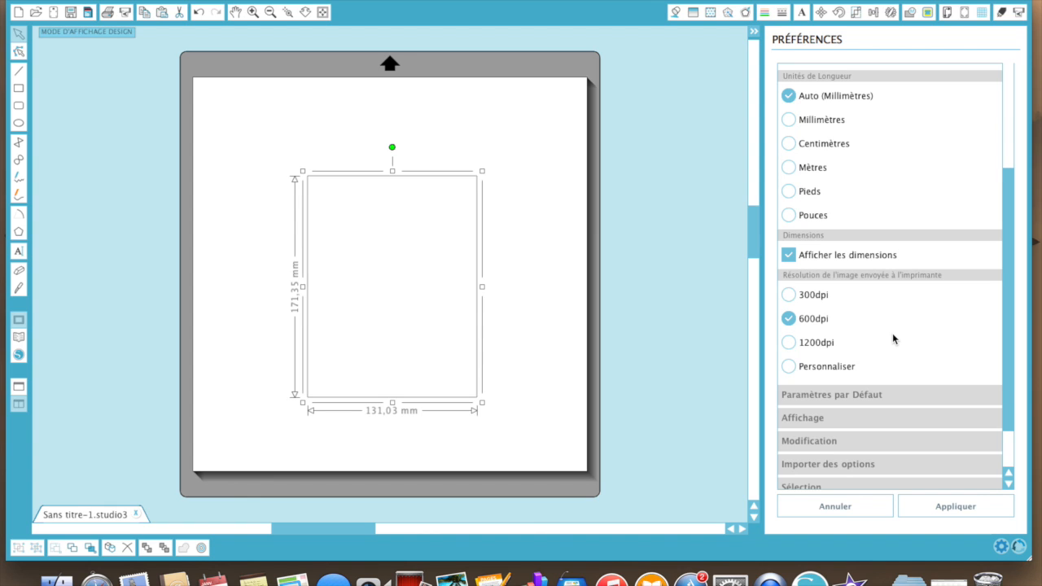
Step: Set the default outline-only style to red, apply it, and draw a rectangle about 129 × 122 mm overlapping the first one
{"action": "left_click", "coordinate": [848, 397]}
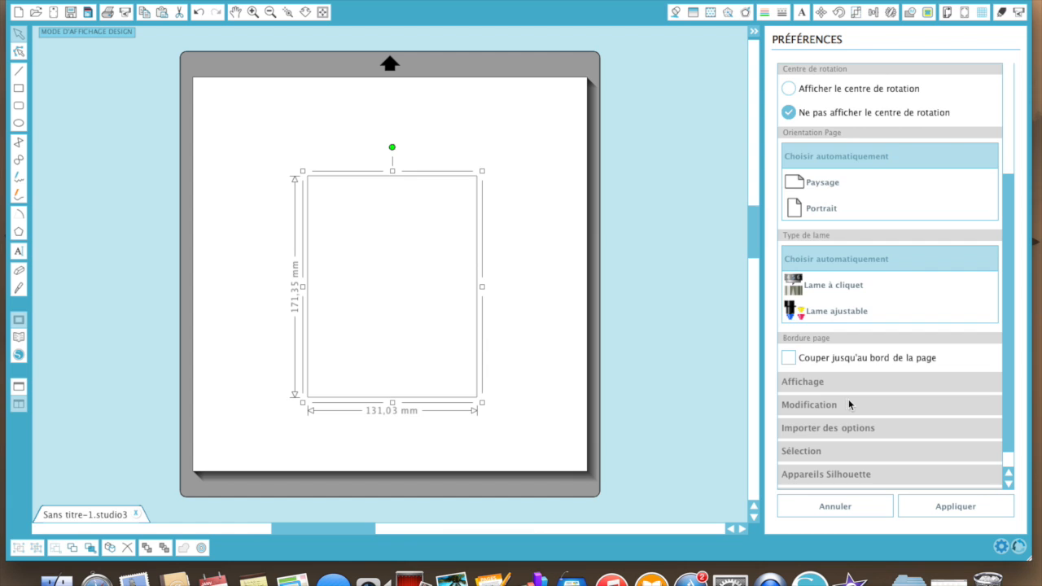
{"action": "scroll", "coordinate": [862, 175], "scroll_direction": "up", "scroll_amount": 4}
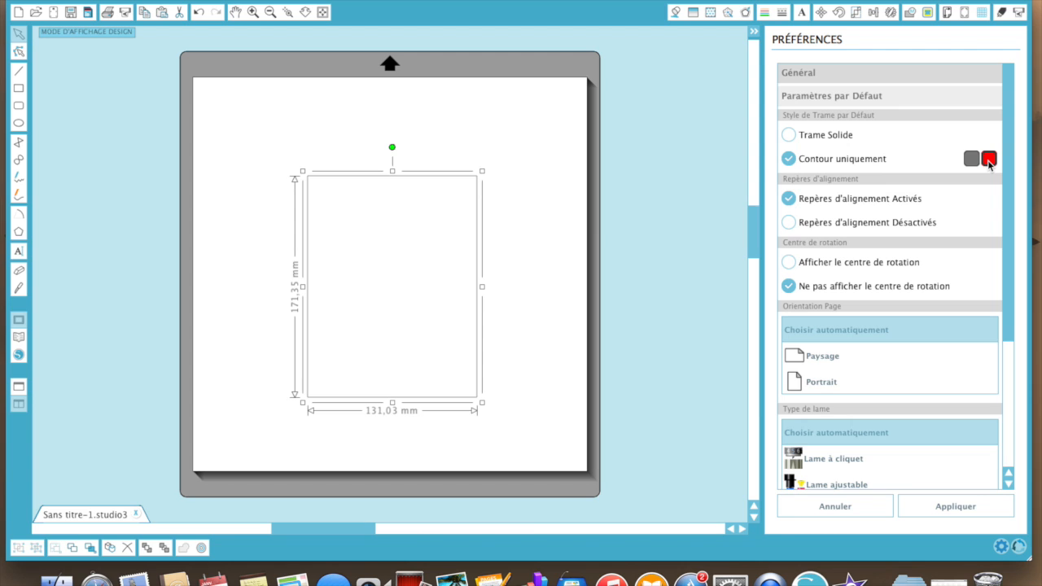
{"action": "left_click", "coordinate": [950, 505]}
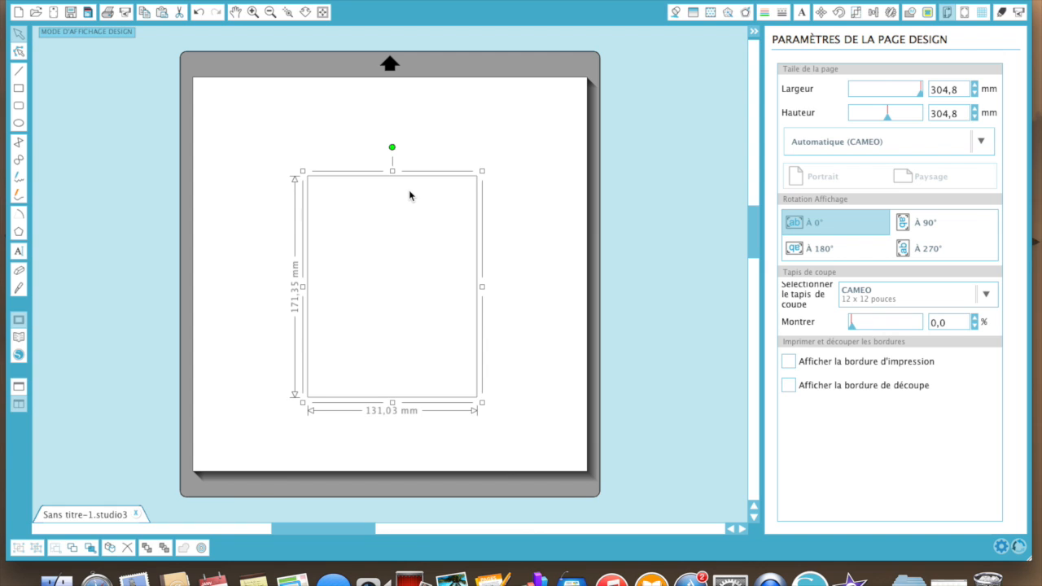
{"action": "left_click", "coordinate": [24, 90]}
{"action": "left_click_drag", "start_coordinate": [371, 118], "coordinate": [537, 275]}
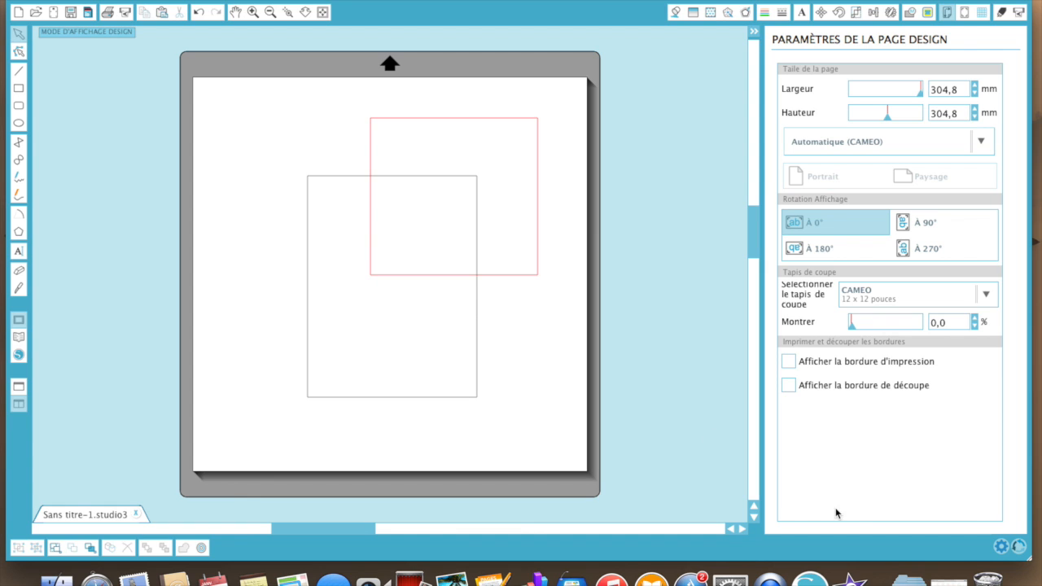
Step: Set the default shape style to Trame Solide in the preferences' default settings and apply it
{"action": "left_click", "coordinate": [1001, 548]}
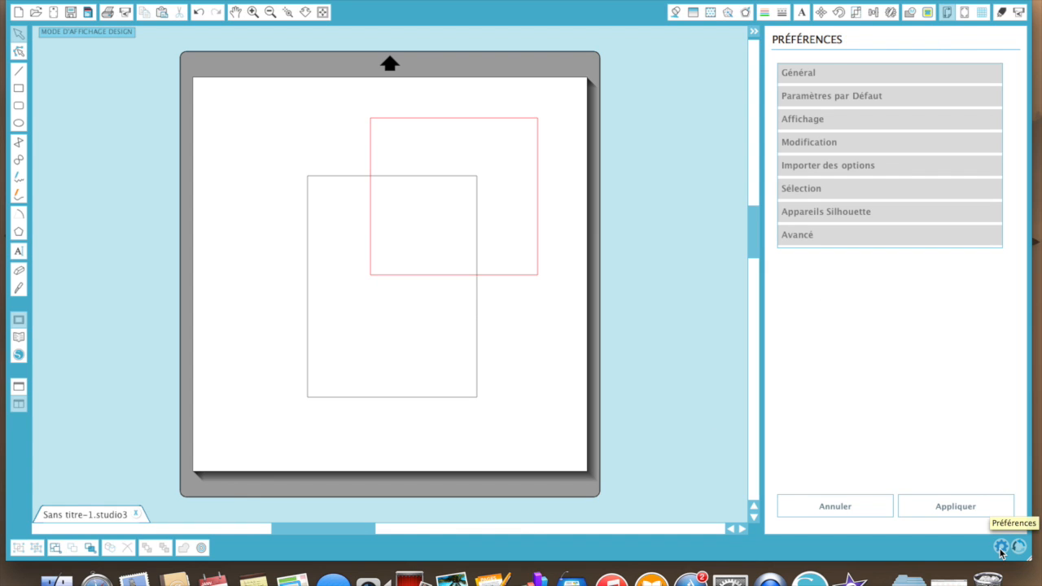
{"action": "left_click", "coordinate": [822, 97]}
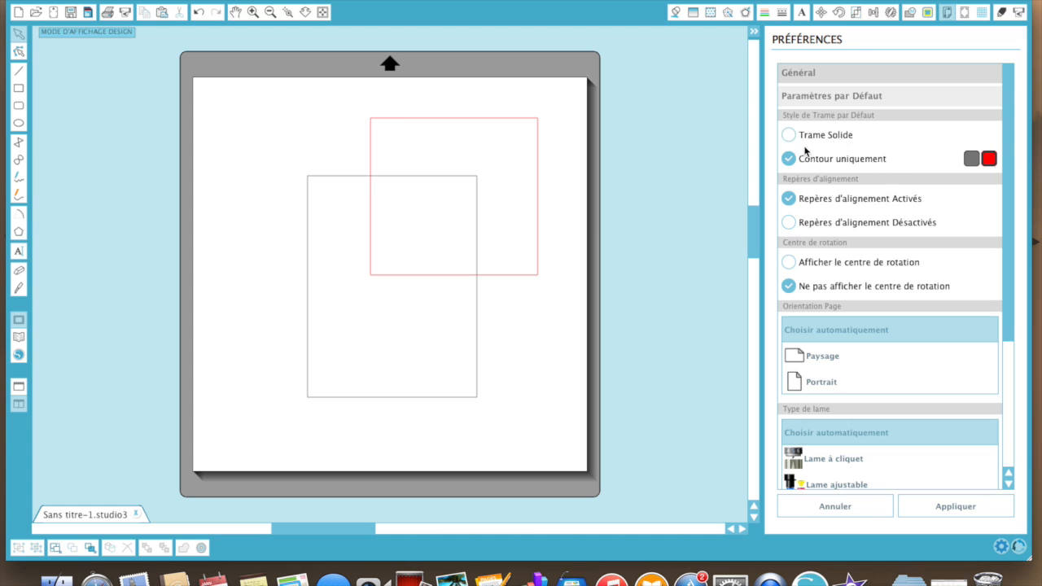
{"action": "left_click", "coordinate": [790, 139]}
{"action": "left_click", "coordinate": [955, 507]}
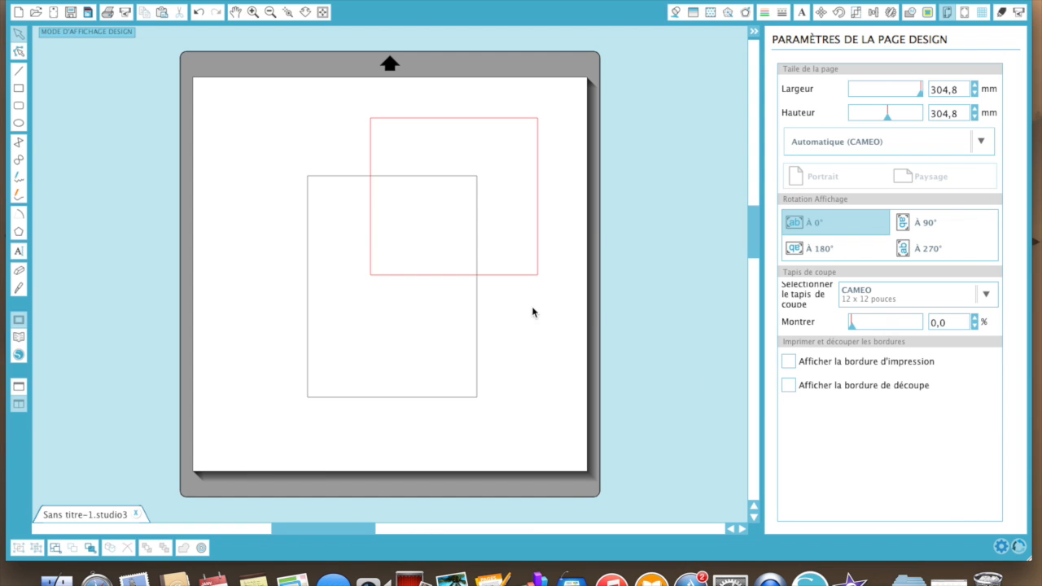
Step: Draw a large ellipse over the rectangles and move it towards the page's upper-left corner
{"action": "left_click", "coordinate": [19, 123]}
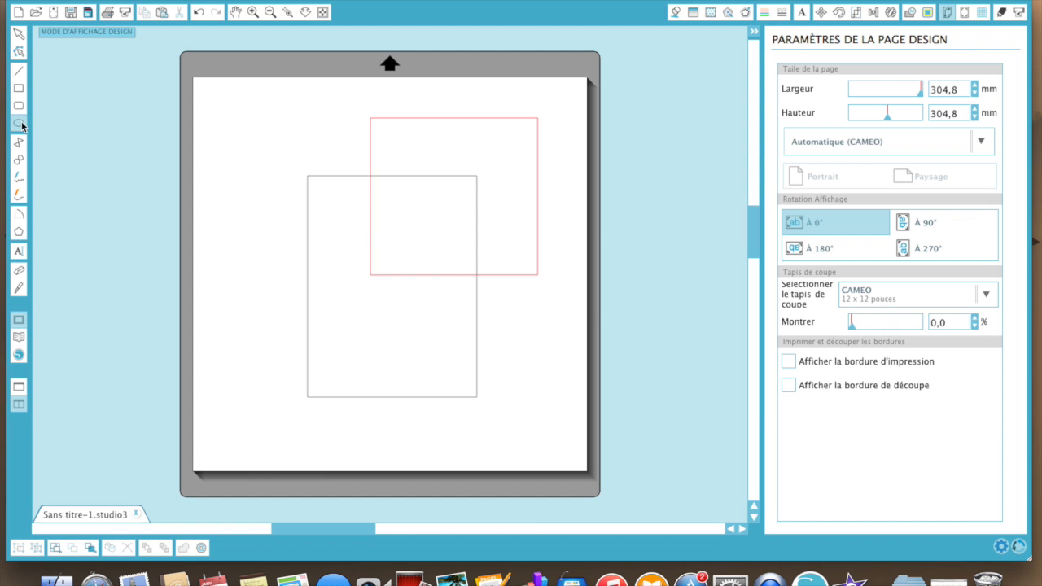
{"action": "left_click_drag", "start_coordinate": [283, 128], "coordinate": [506, 316]}
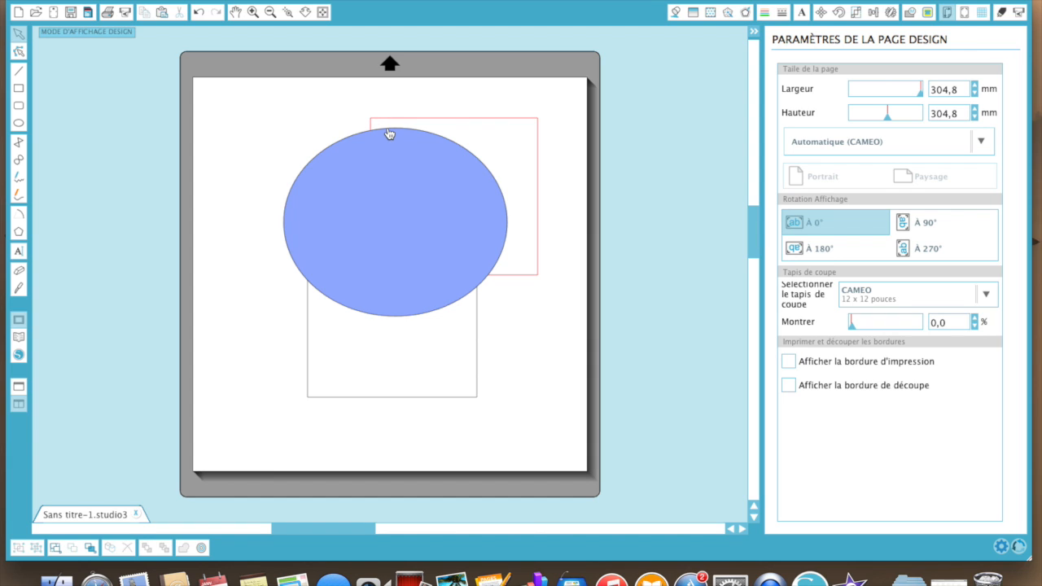
{"action": "left_click_drag", "start_coordinate": [390, 134], "coordinate": [243, 91]}
Step: Delete the red and grey rectangles and move the ellipse fully onto the page
{"action": "left_click", "coordinate": [447, 124]}
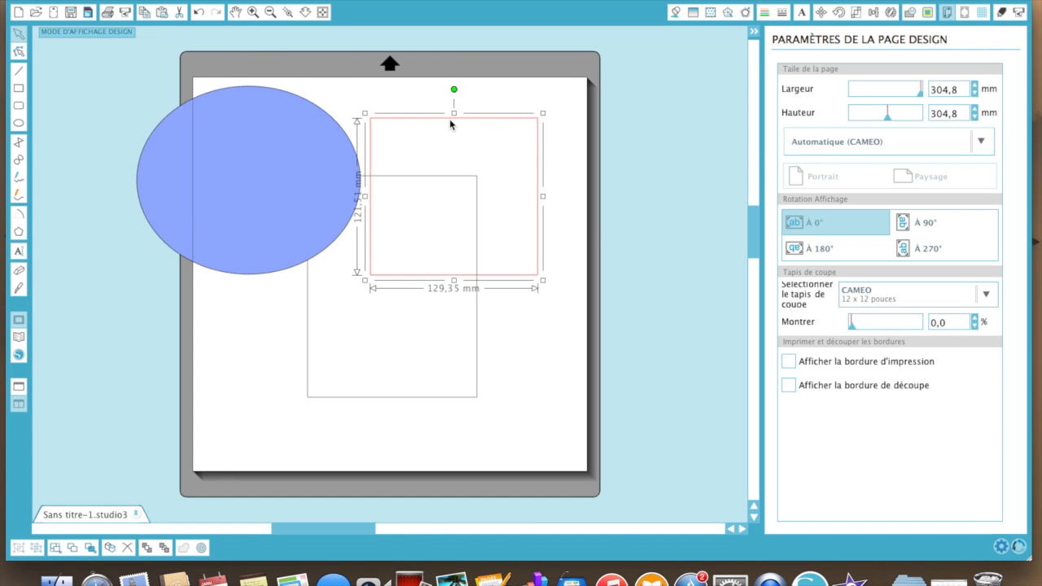
{"action": "key", "text": "Delete"}
{"action": "left_click", "coordinate": [446, 181]}
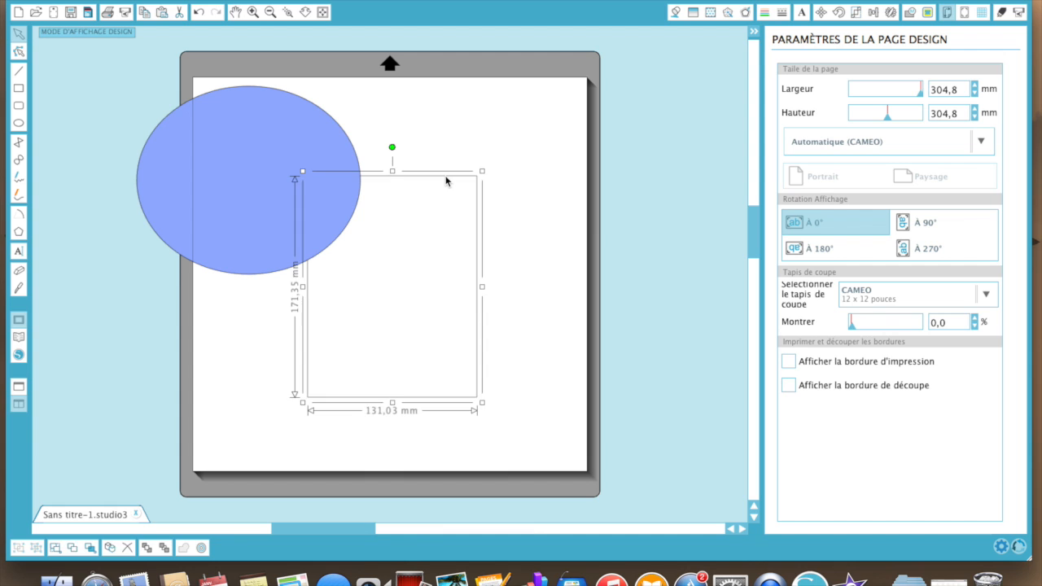
{"action": "key", "text": "Delete"}
{"action": "left_click_drag", "start_coordinate": [337, 173], "coordinate": [448, 182]}
{"action": "left_click", "coordinate": [436, 266]}
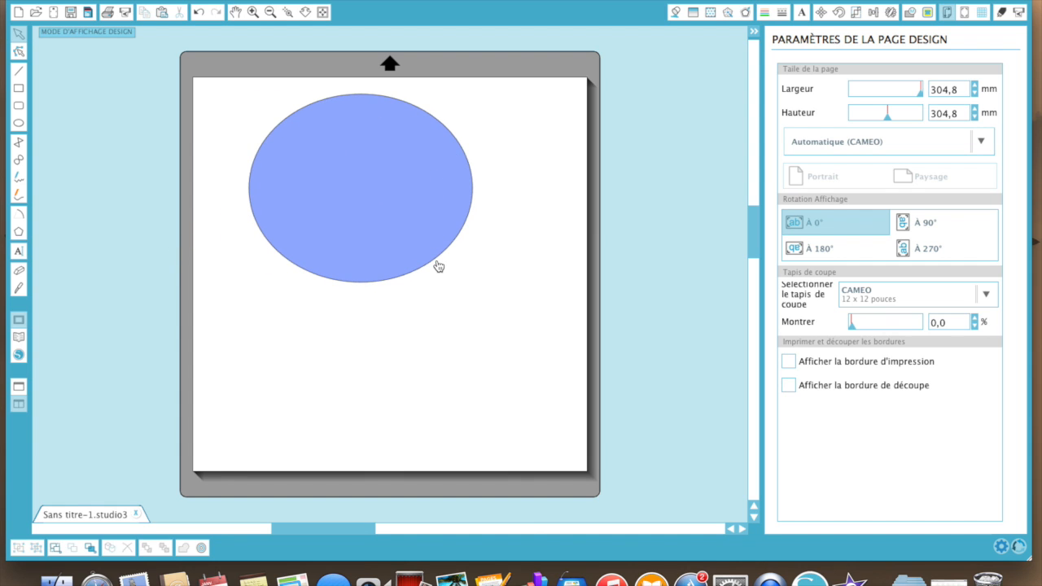
Step: Move the blue ellipse nearer the page's left edge and resize it to about 130 × 100 mm
{"action": "left_click", "coordinate": [440, 260]}
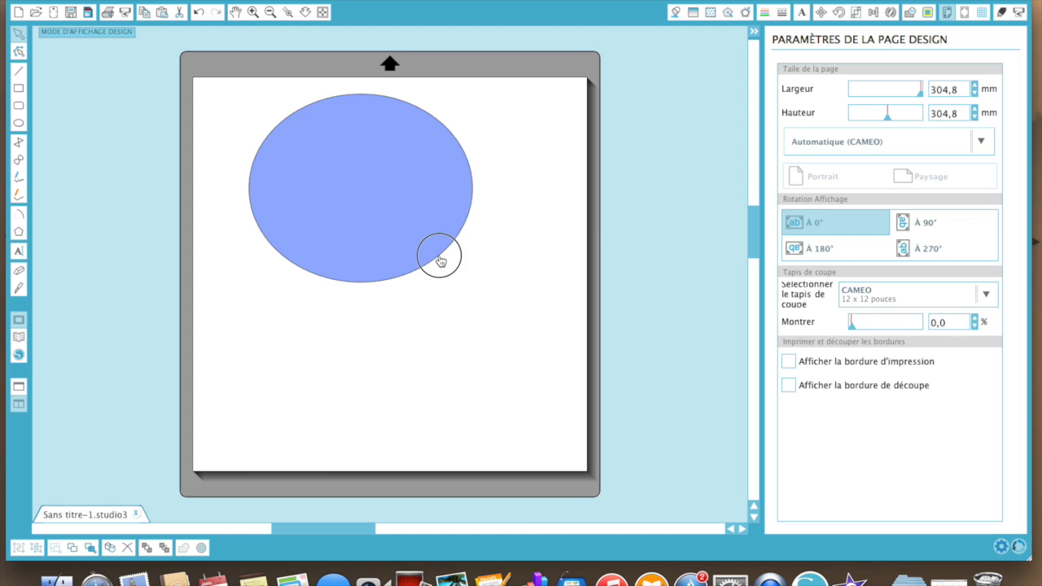
{"action": "left_click_drag", "start_coordinate": [439, 260], "coordinate": [402, 253]}
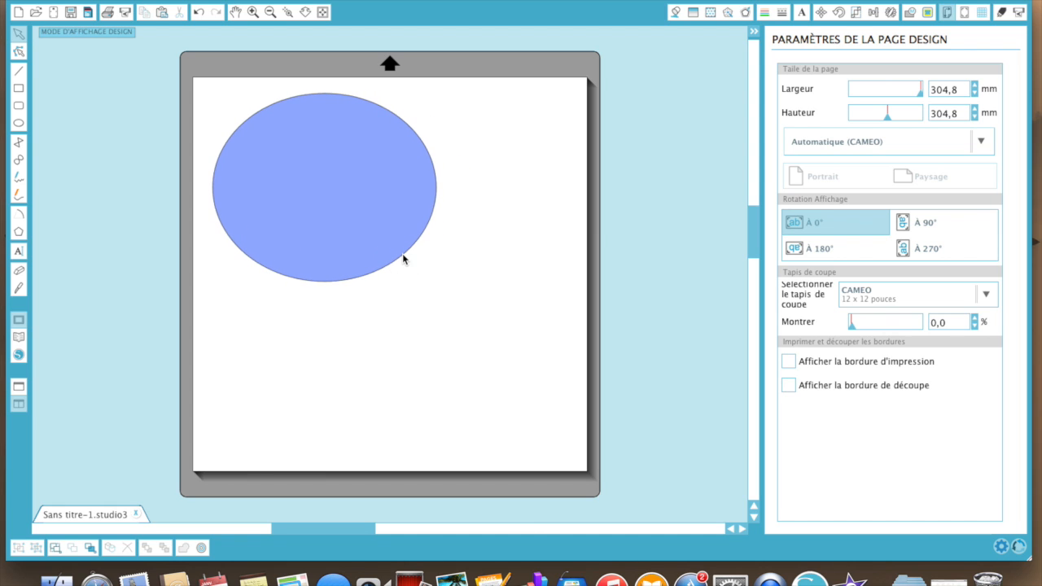
{"action": "left_click", "coordinate": [352, 287]}
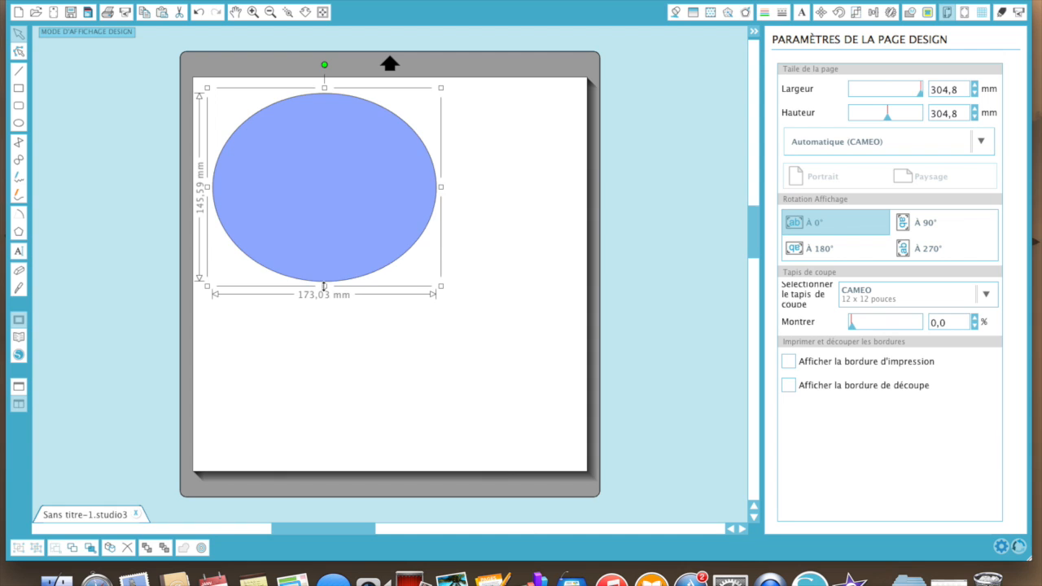
{"action": "left_click_drag", "start_coordinate": [323, 282], "coordinate": [324, 227]}
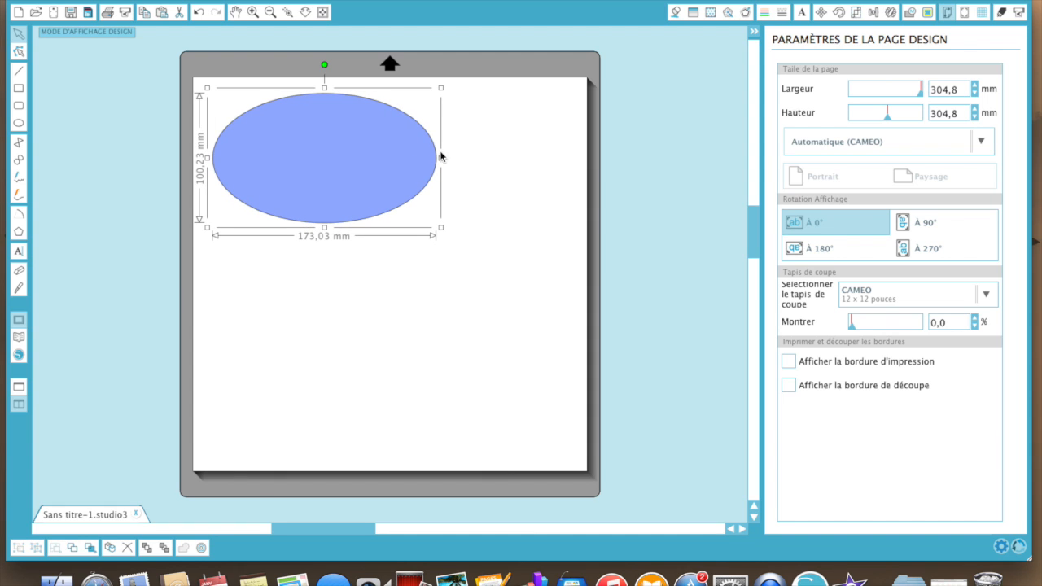
{"action": "left_click_drag", "start_coordinate": [440, 158], "coordinate": [384, 158]}
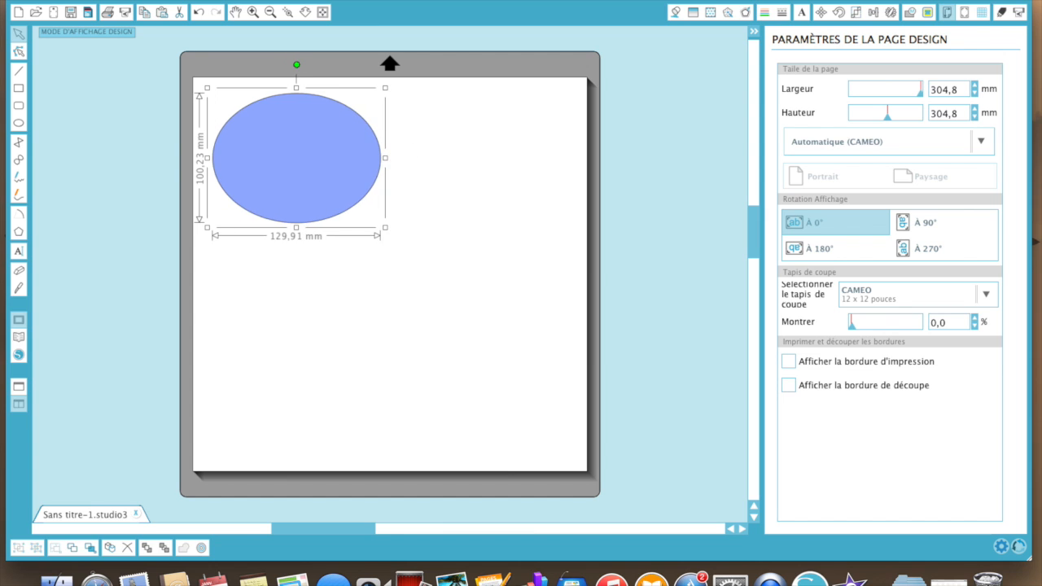
Step: Fill the ellipse with the dark blue-grey leather-like pattern
{"action": "left_click", "coordinate": [710, 12]}
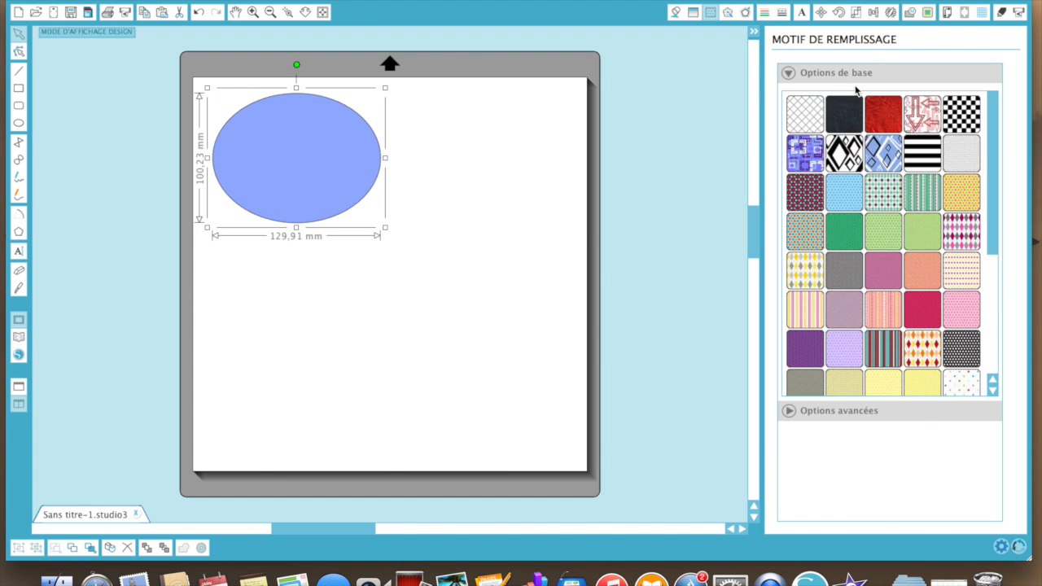
{"action": "left_click", "coordinate": [847, 119]}
{"action": "left_click", "coordinate": [435, 399]}
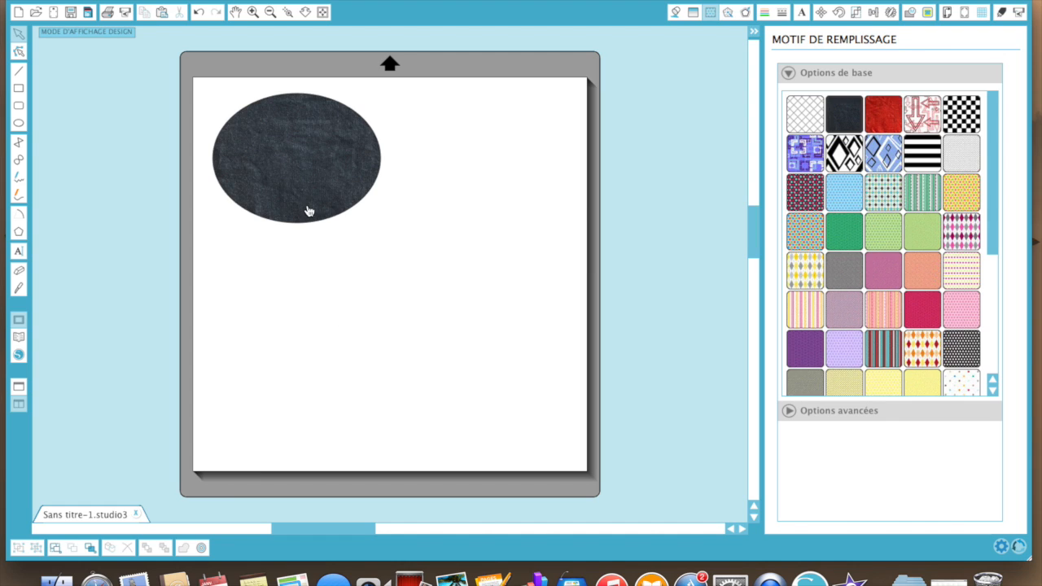
{"action": "left_click", "coordinate": [21, 91]}
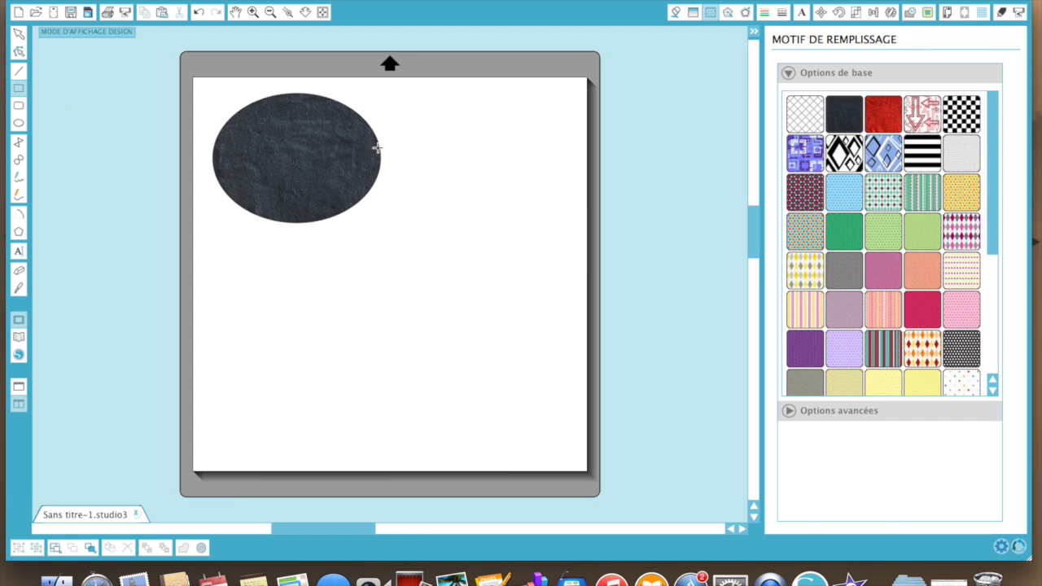
{"action": "left_click_drag", "start_coordinate": [439, 140], "coordinate": [537, 258]}
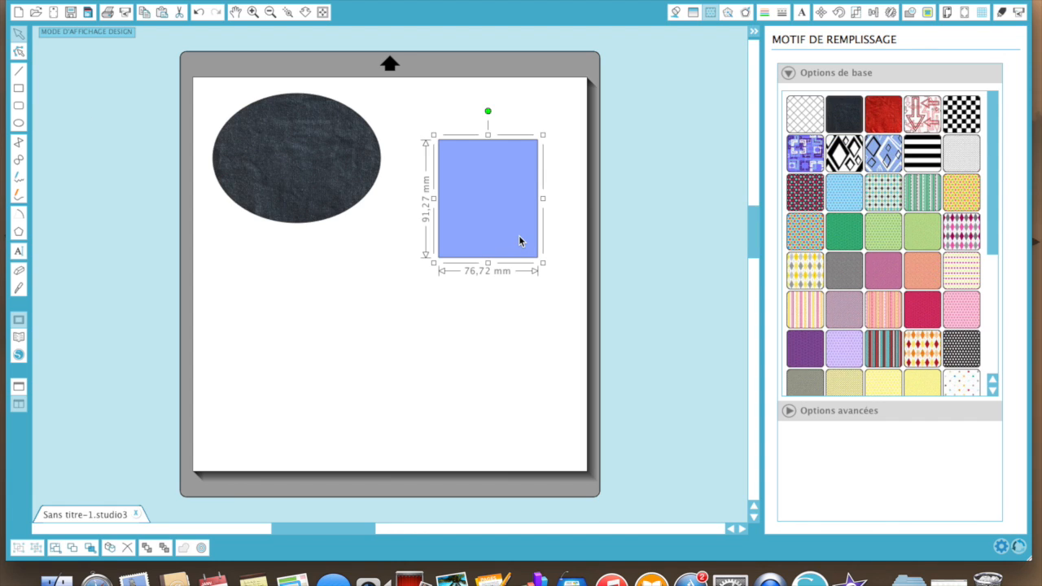
{"action": "key", "text": "Delete"}
Step: Draw a rectangle about 115 × 106 mm to the right of the ellipse and fill it with the same dark pattern
{"action": "left_click", "coordinate": [312, 222]}
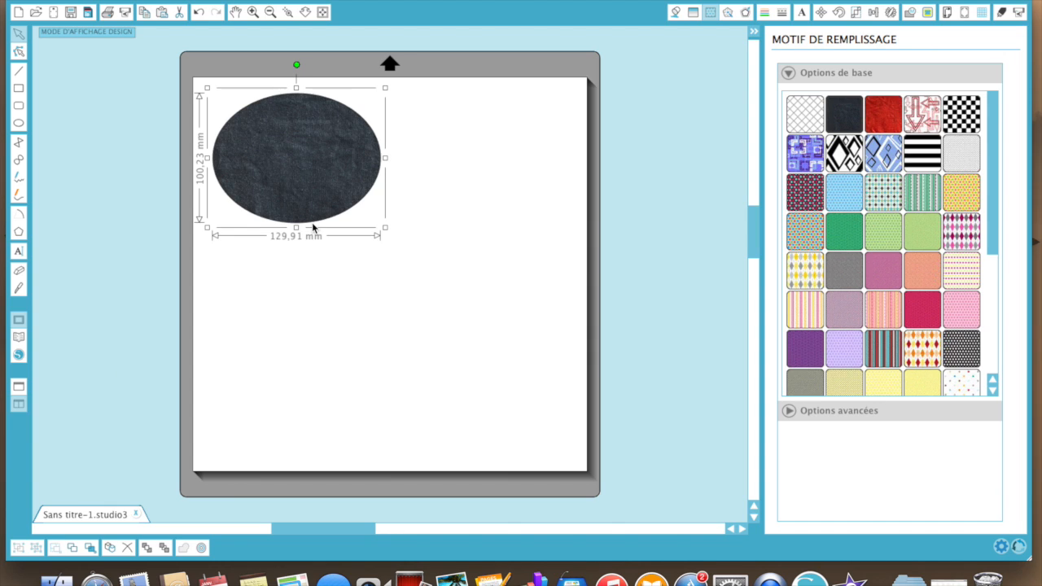
{"action": "left_click", "coordinate": [22, 88]}
{"action": "left_click_drag", "start_coordinate": [417, 128], "coordinate": [566, 265]}
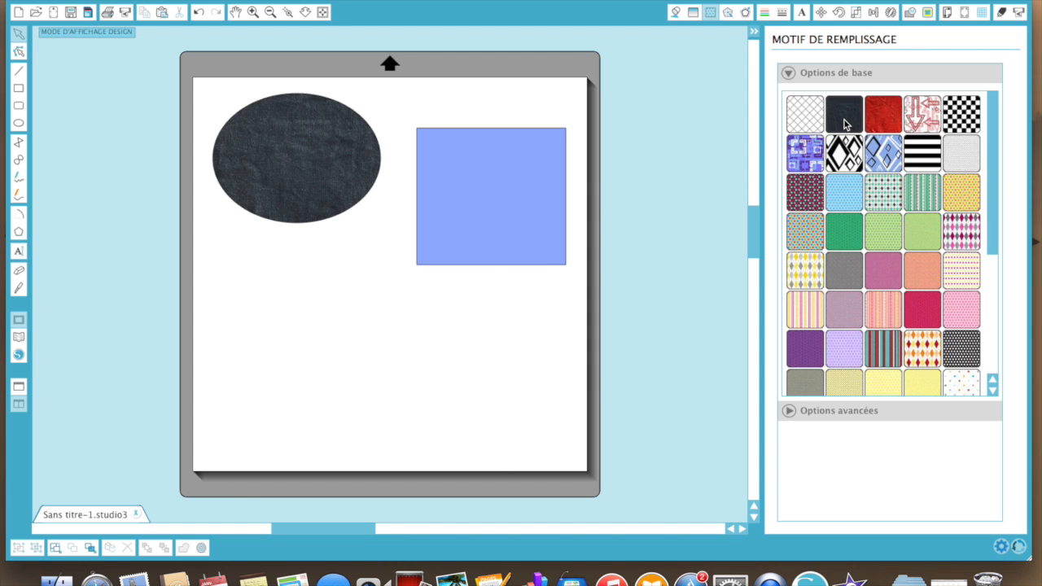
{"action": "left_click", "coordinate": [506, 201]}
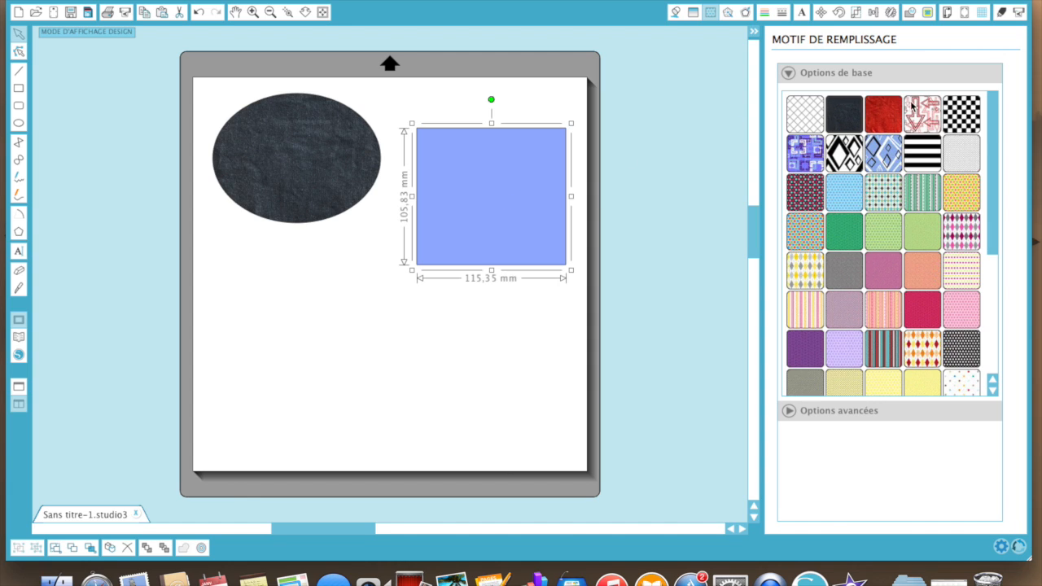
{"action": "left_click", "coordinate": [847, 119]}
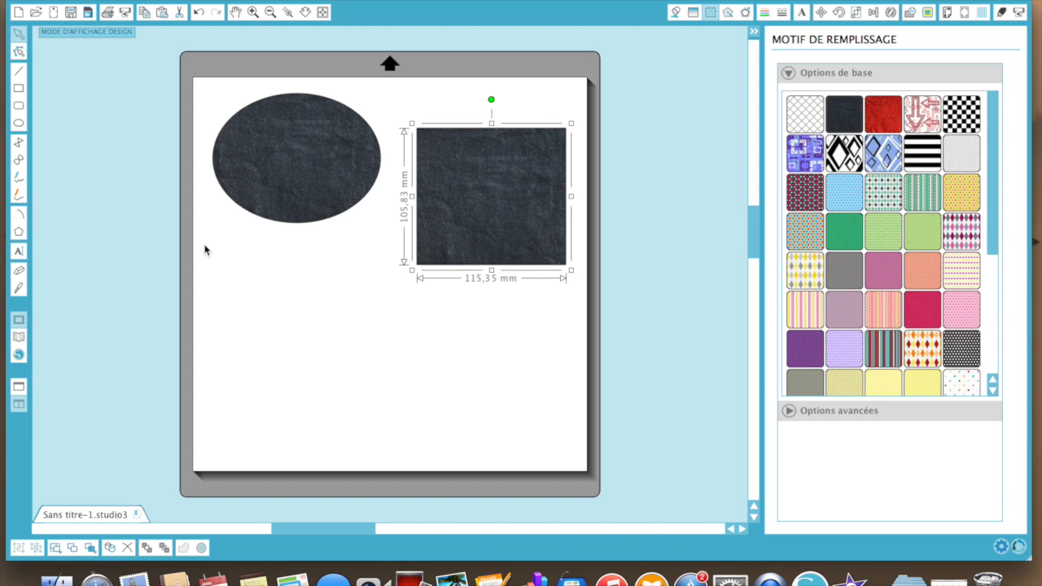
Step: Draw two more rectangles in the lower part of the page, side by side below the existing shapes
{"action": "left_click", "coordinate": [18, 89]}
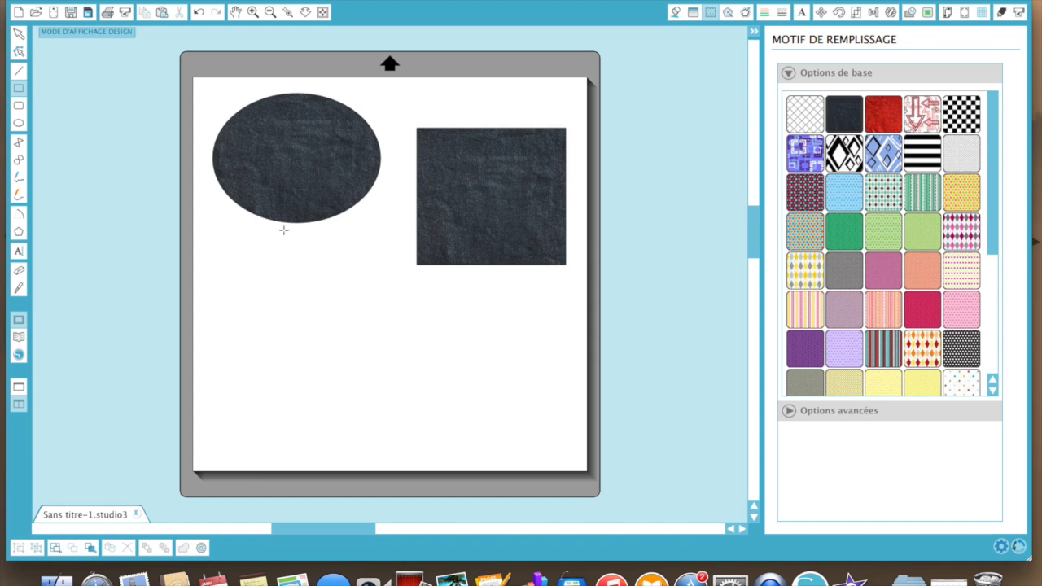
{"action": "left_click_drag", "start_coordinate": [275, 255], "coordinate": [409, 388]}
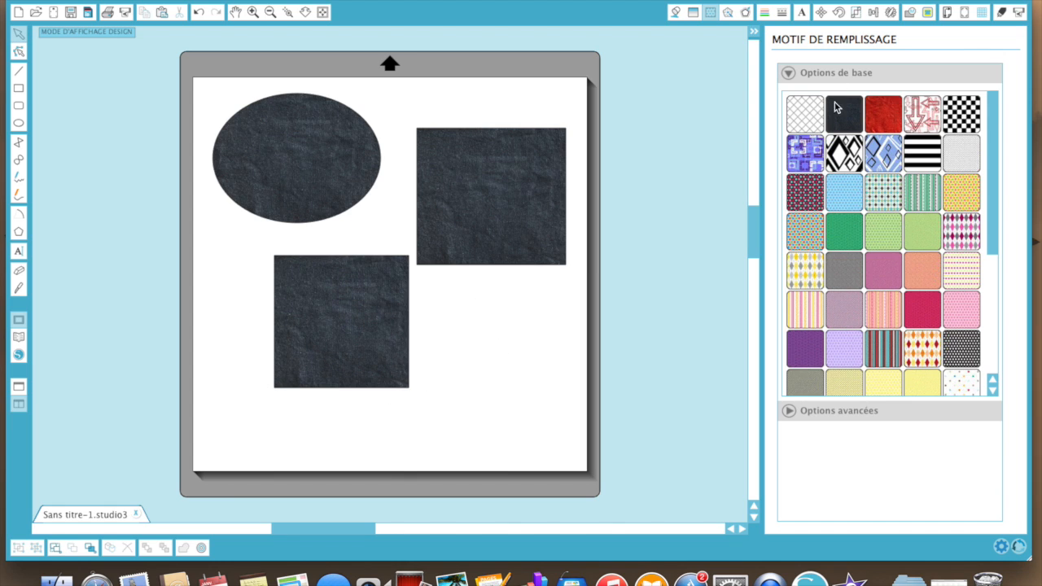
{"action": "left_click", "coordinate": [18, 88]}
{"action": "mouse_move", "coordinate": [431, 293]}
{"action": "left_mouse_down"}
{"action": "mouse_move", "coordinate": [559, 412]}
{"action": "mouse_move", "coordinate": [514, 414]}
{"action": "mouse_move", "coordinate": [529, 415]}
{"action": "left_mouse_up"}
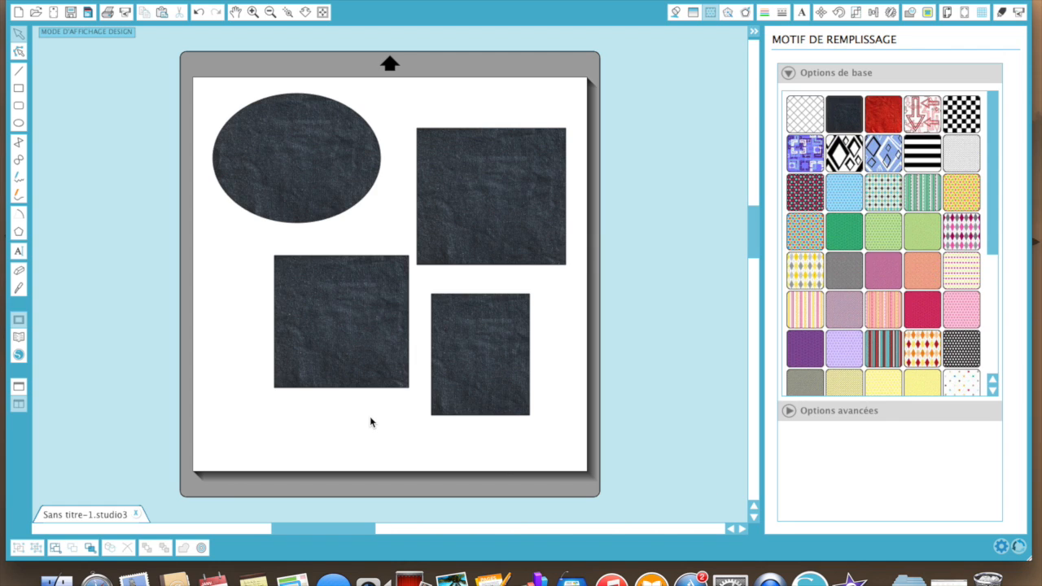
Step: Set the default shape style to Contour uniquement in the preferences' default settings and apply it
{"action": "left_click", "coordinate": [1001, 548]}
{"action": "left_click", "coordinate": [817, 105]}
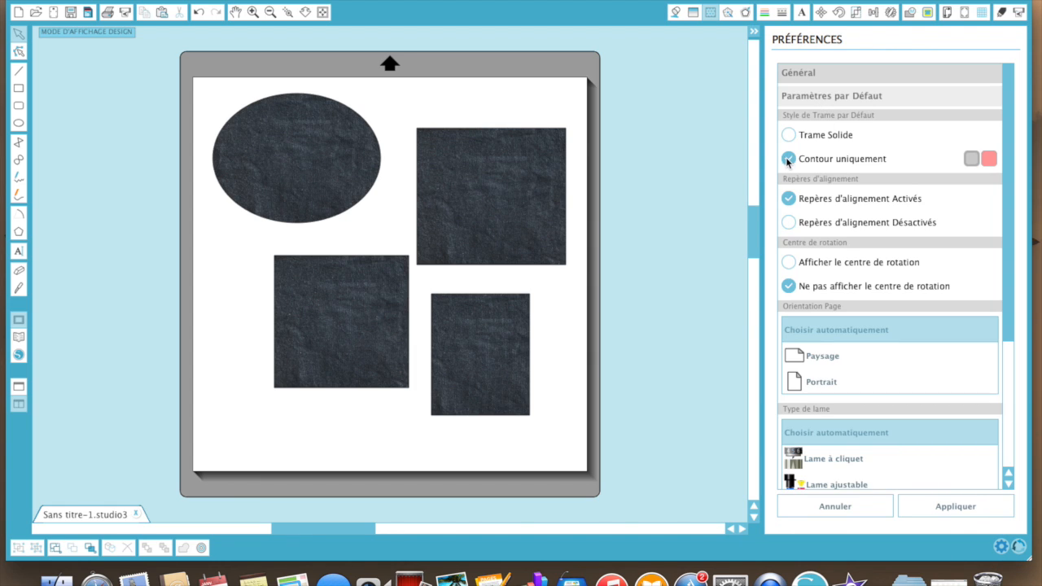
{"action": "left_click", "coordinate": [957, 508]}
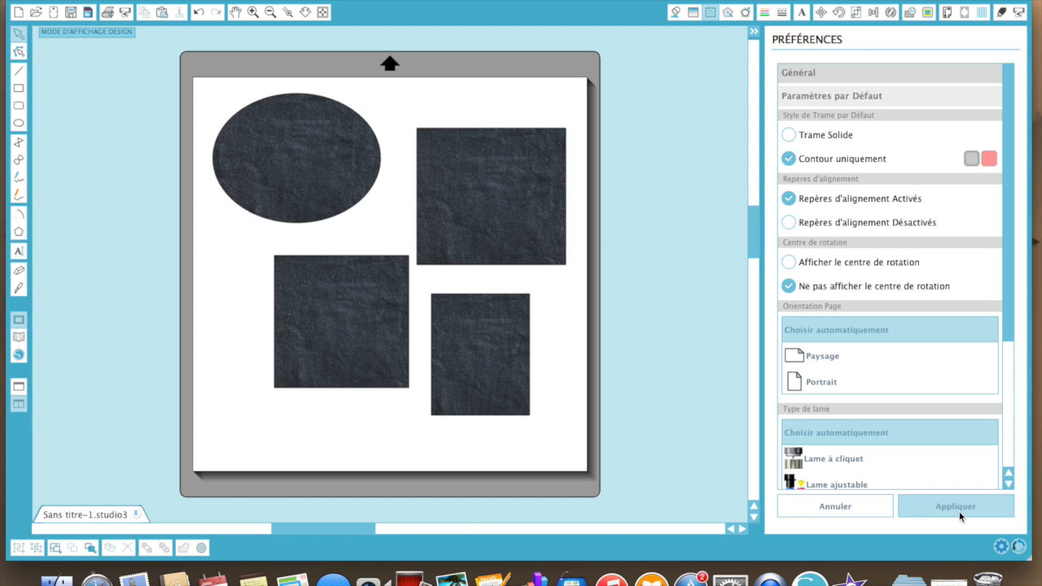
Step: Delete the ellipse and the three rectangles from the page
{"action": "left_click", "coordinate": [1000, 547]}
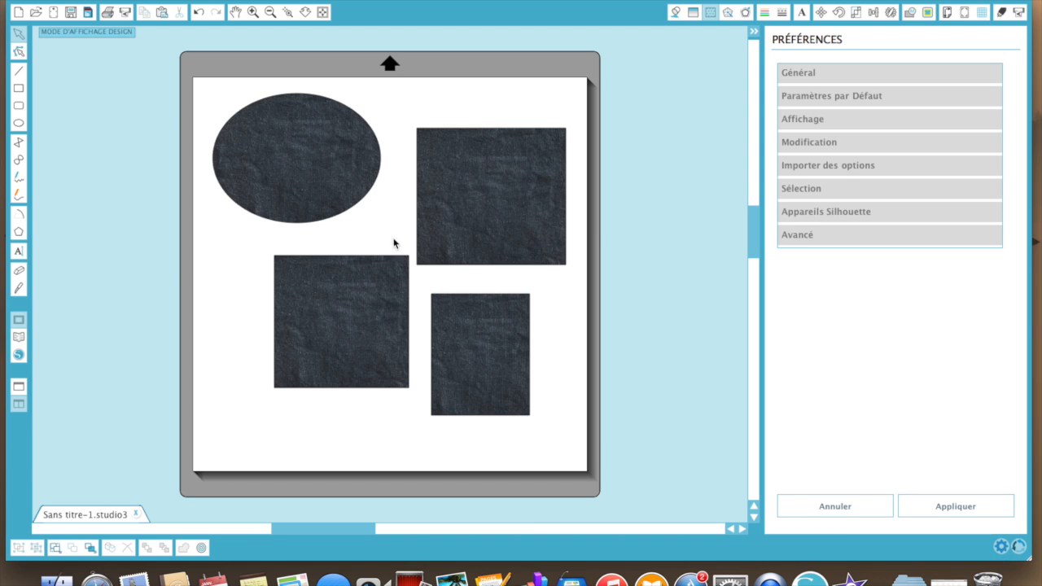
{"action": "left_click_drag", "start_coordinate": [206, 89], "coordinate": [584, 437]}
{"action": "key", "text": "Delete"}
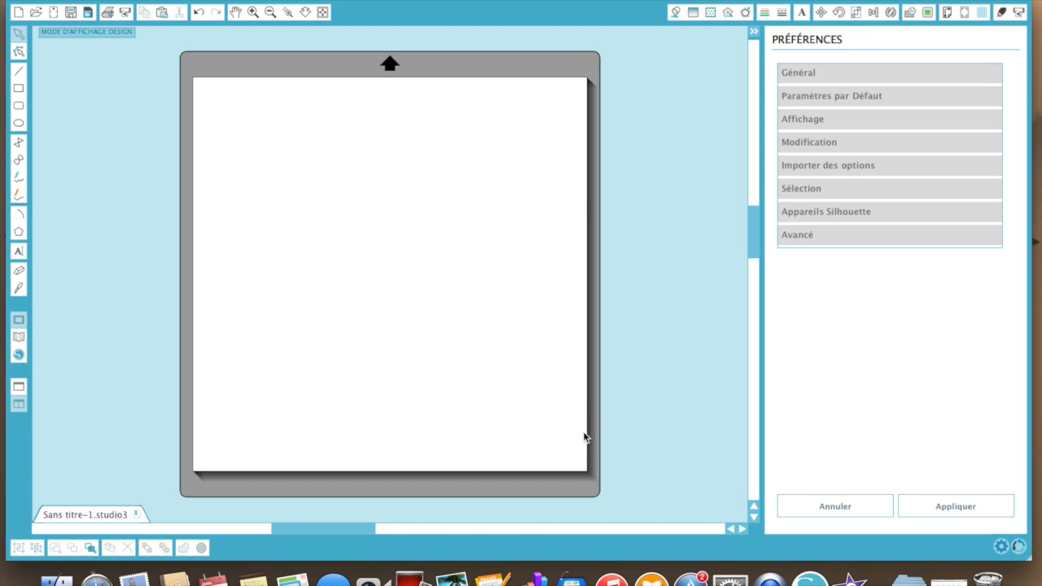
Step: Examine the default settings for alignment guides, rotation centre, page orientation, blade type and page border in the preferences
{"action": "left_click", "coordinate": [809, 96]}
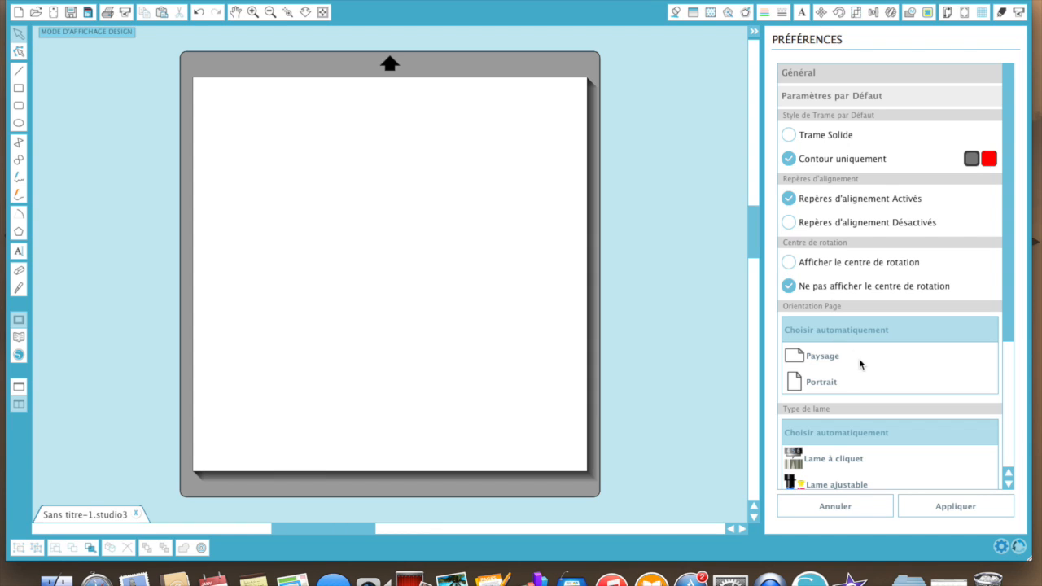
{"action": "scroll", "coordinate": [855, 368], "scroll_direction": "down", "scroll_amount": 3}
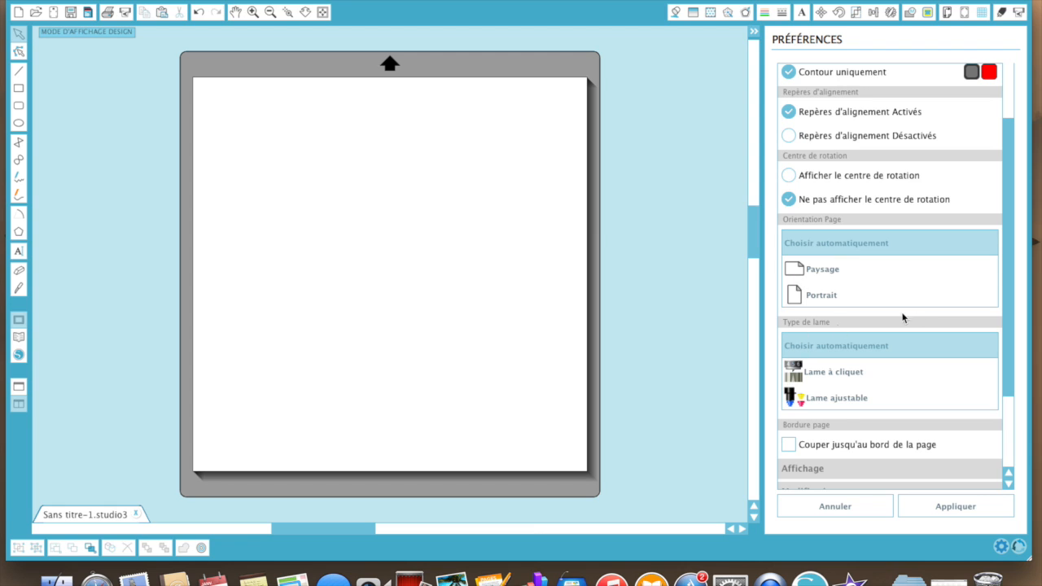
{"action": "scroll", "coordinate": [908, 367], "scroll_direction": "down", "scroll_amount": 2}
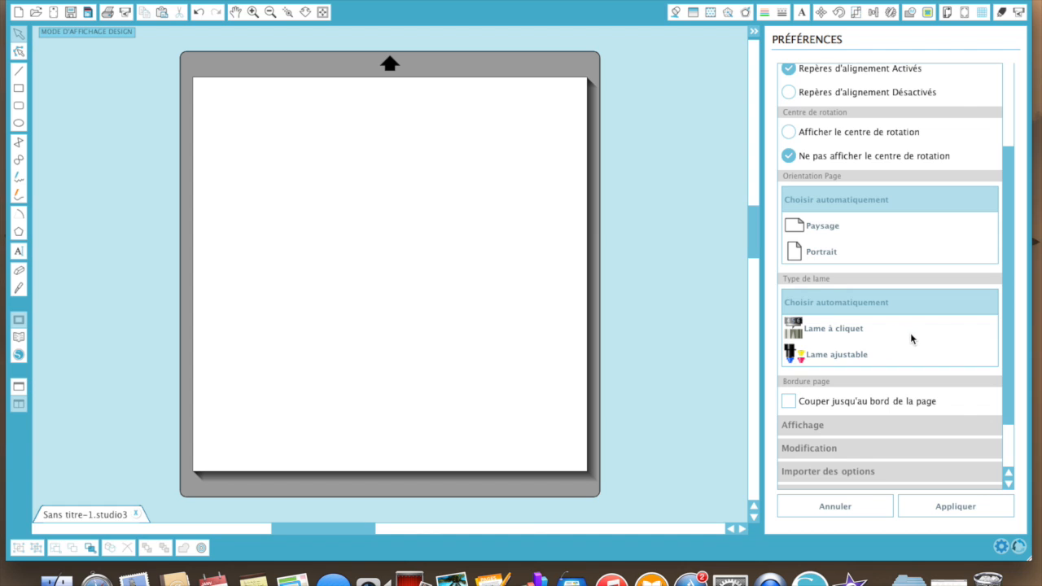
{"action": "scroll", "coordinate": [911, 335], "scroll_direction": "down", "scroll_amount": 3}
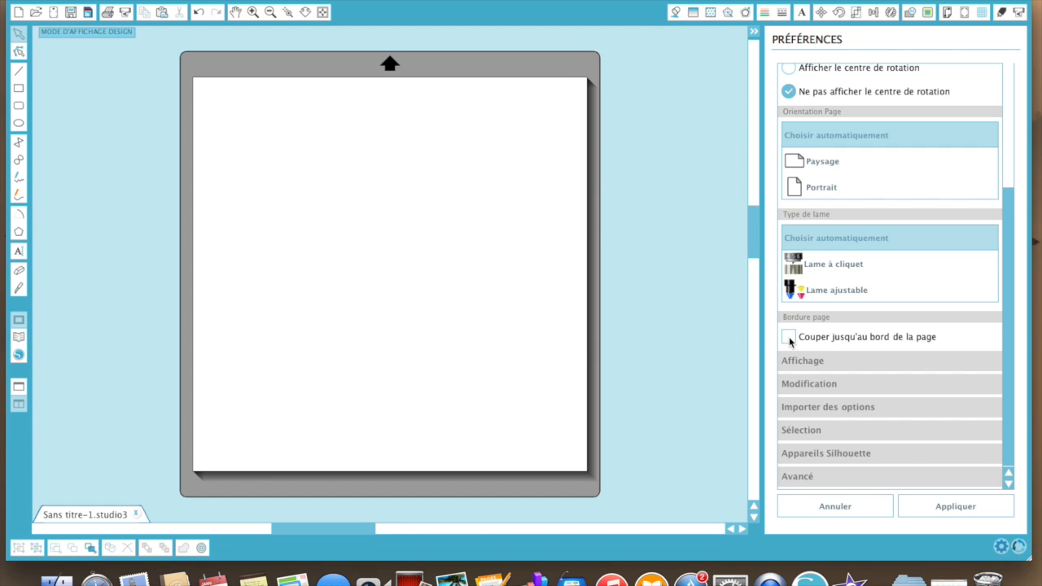
Step: Raise the button size in the display preferences to the second-largest notch and apply it
{"action": "left_click", "coordinate": [838, 365]}
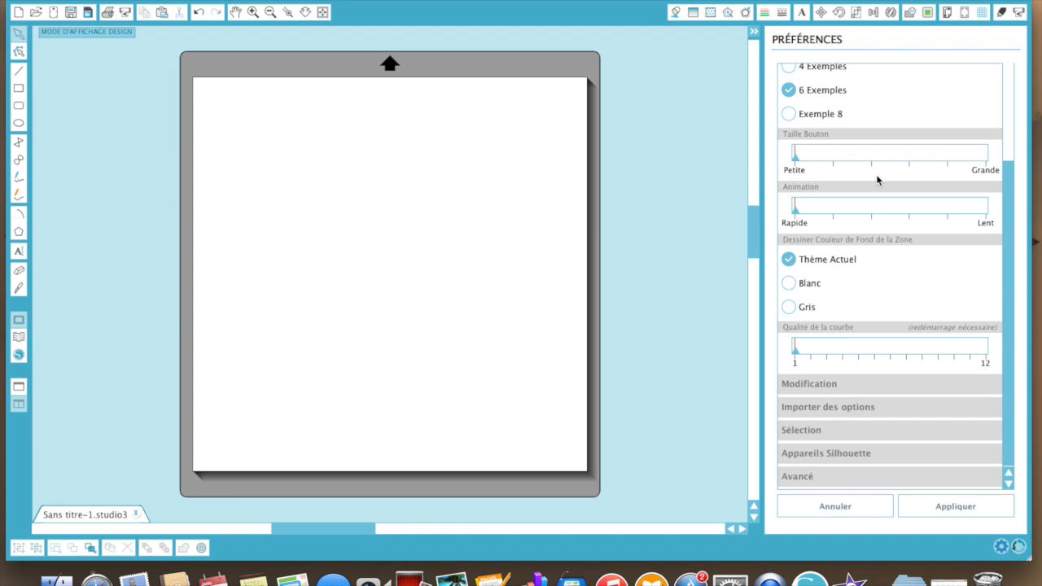
{"action": "scroll", "coordinate": [877, 178], "scroll_direction": "up", "scroll_amount": 4}
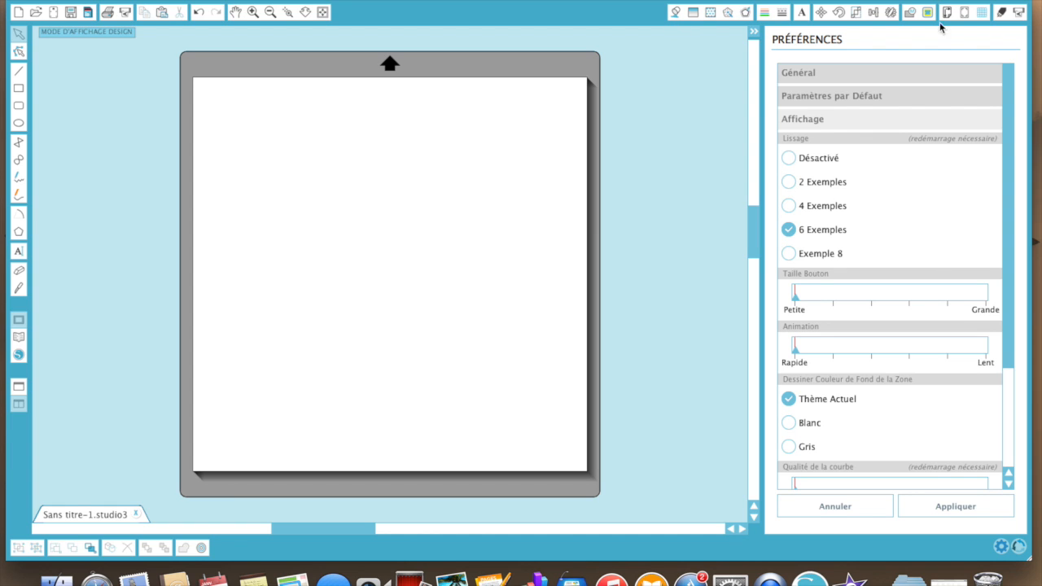
{"action": "left_click", "coordinate": [779, 299]}
{"action": "left_click", "coordinate": [797, 300]}
{"action": "left_click_drag", "start_coordinate": [797, 301], "coordinate": [942, 298]}
{"action": "left_click", "coordinate": [953, 507]}
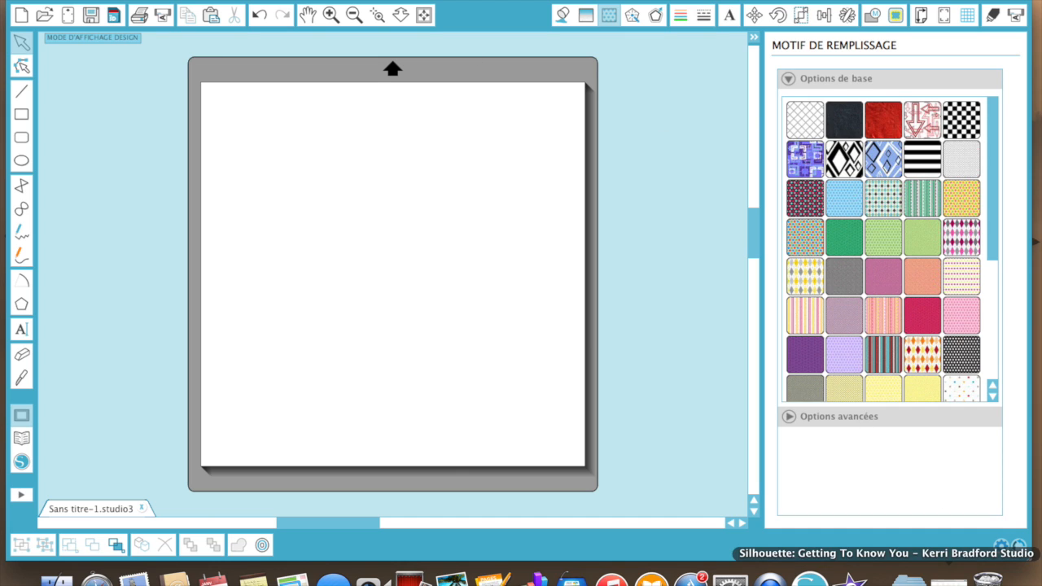
Step: Set the button size in the display preferences to the maximum, Grande, and apply it
{"action": "left_click", "coordinate": [1000, 548]}
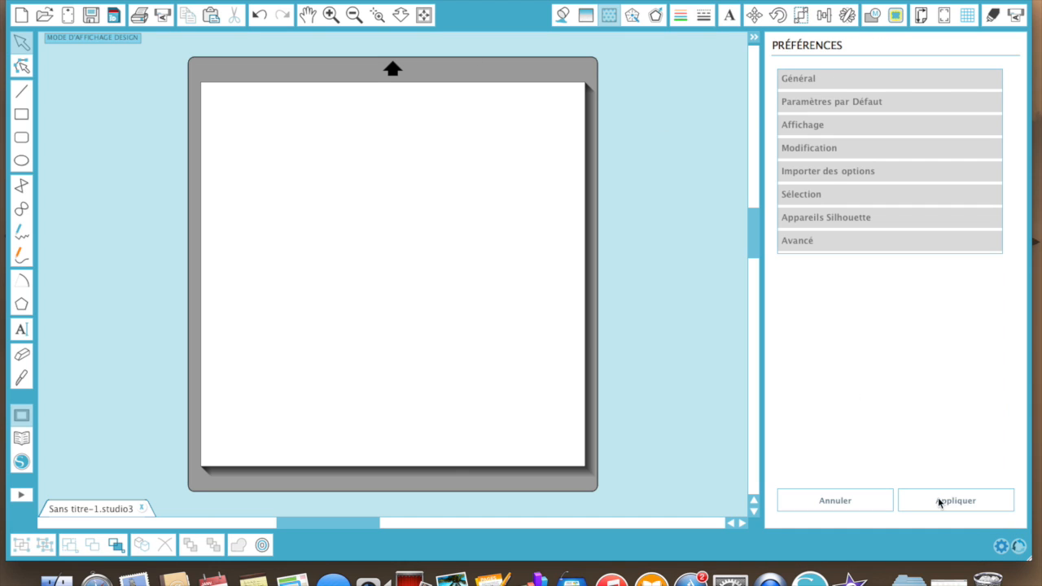
{"action": "left_click", "coordinate": [822, 124]}
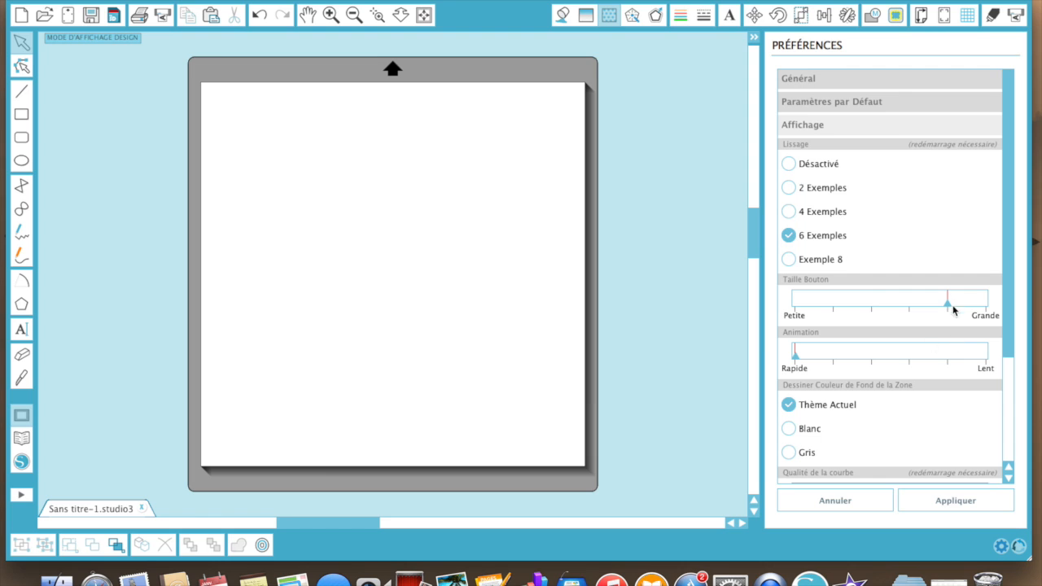
{"action": "left_click_drag", "start_coordinate": [948, 306], "coordinate": [981, 306]}
{"action": "left_click", "coordinate": [970, 502]}
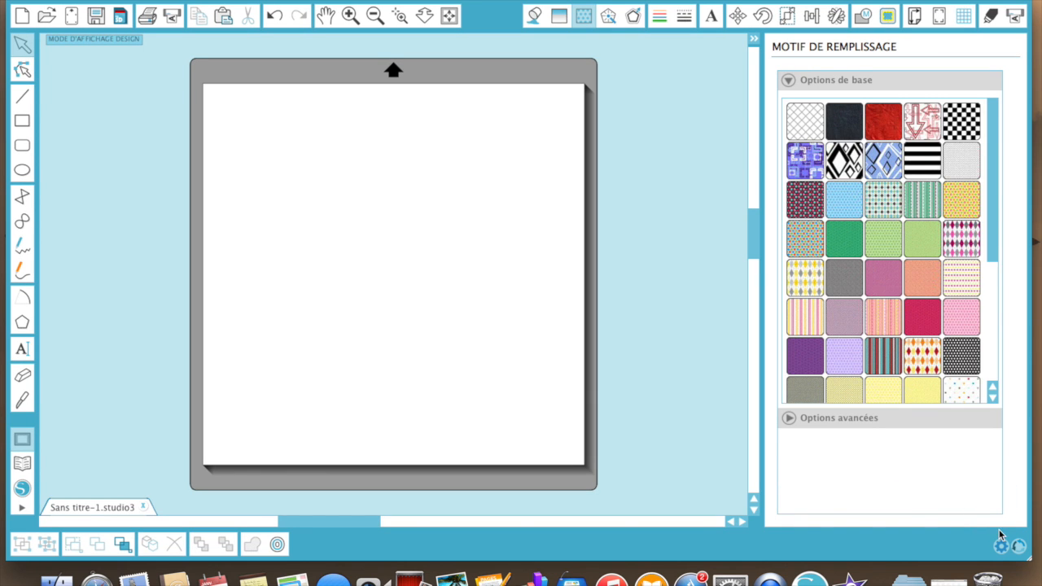
Step: Shrink the program window to inspect the tools that no longer fit in the toolbar, and widen it again
{"action": "left_click_drag", "start_coordinate": [1030, 563], "coordinate": [780, 459]}
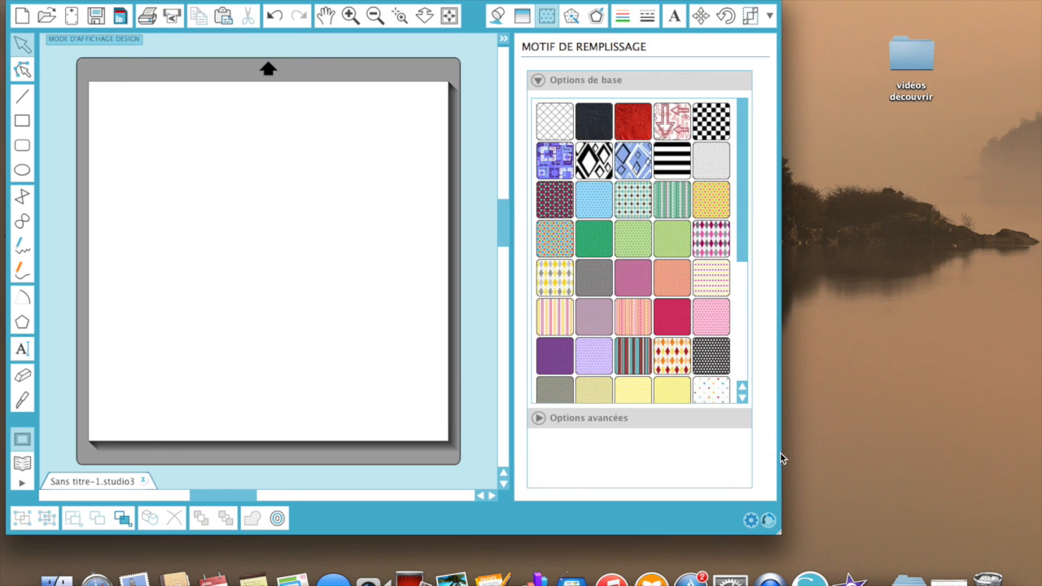
{"action": "left_click", "coordinate": [770, 17]}
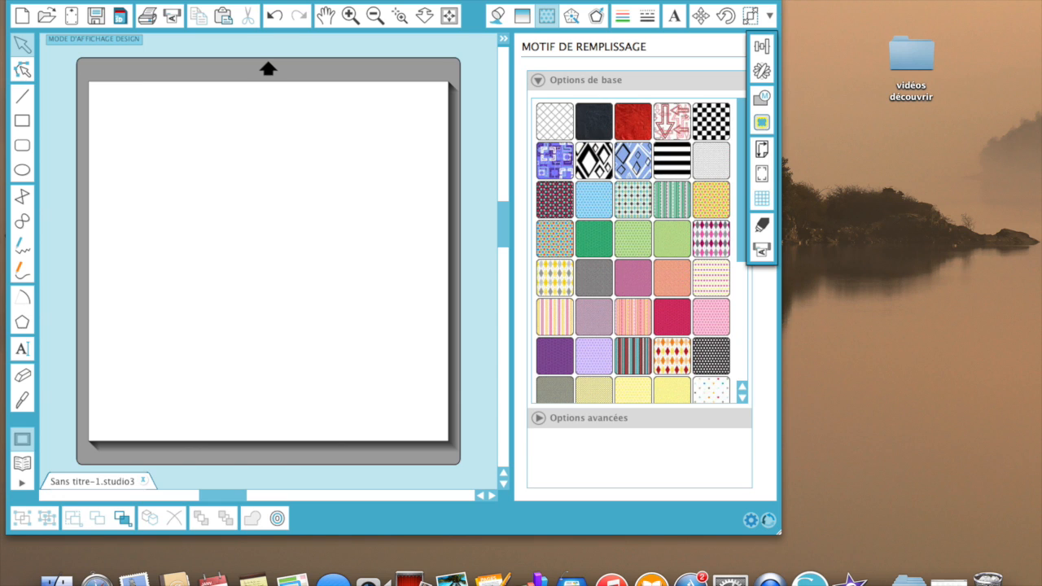
{"action": "left_click", "coordinate": [778, 537]}
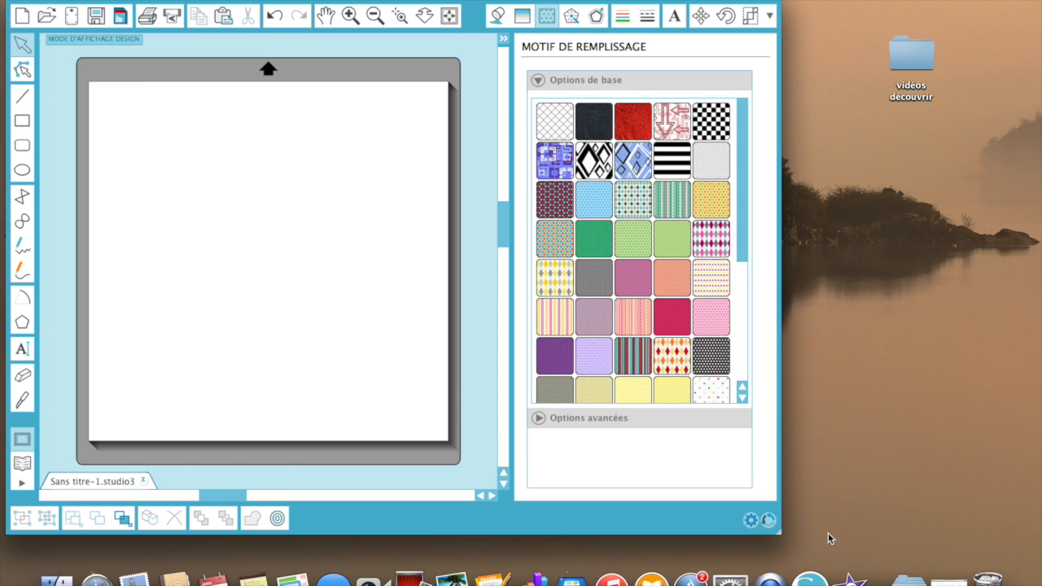
{"action": "left_click_drag", "start_coordinate": [779, 537], "coordinate": [1025, 544]}
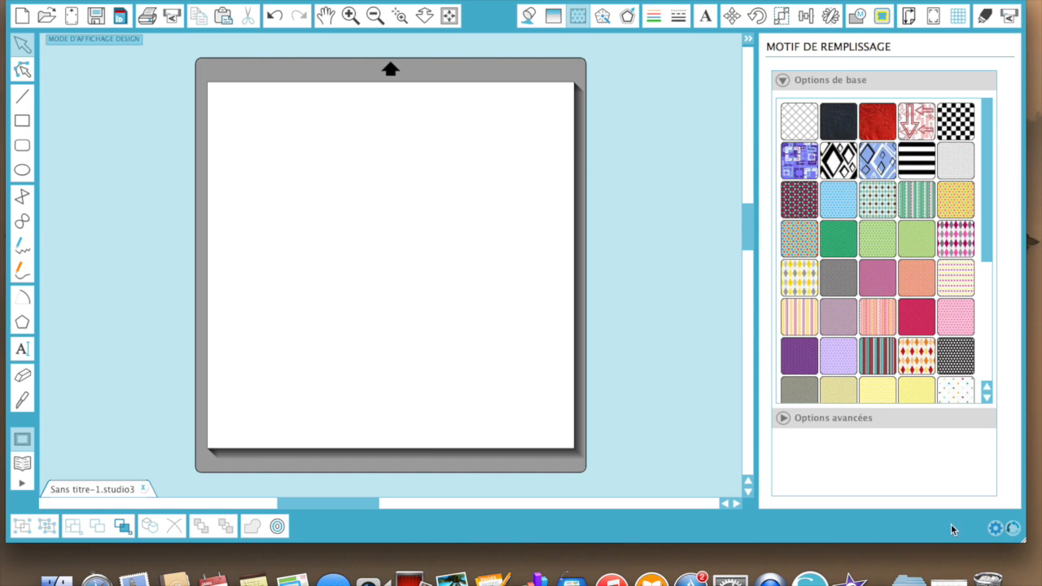
Step: Try the Blanc and Gris drawing-area background colours in the display preferences, and return to Thème Actuel
{"action": "left_click", "coordinate": [994, 532]}
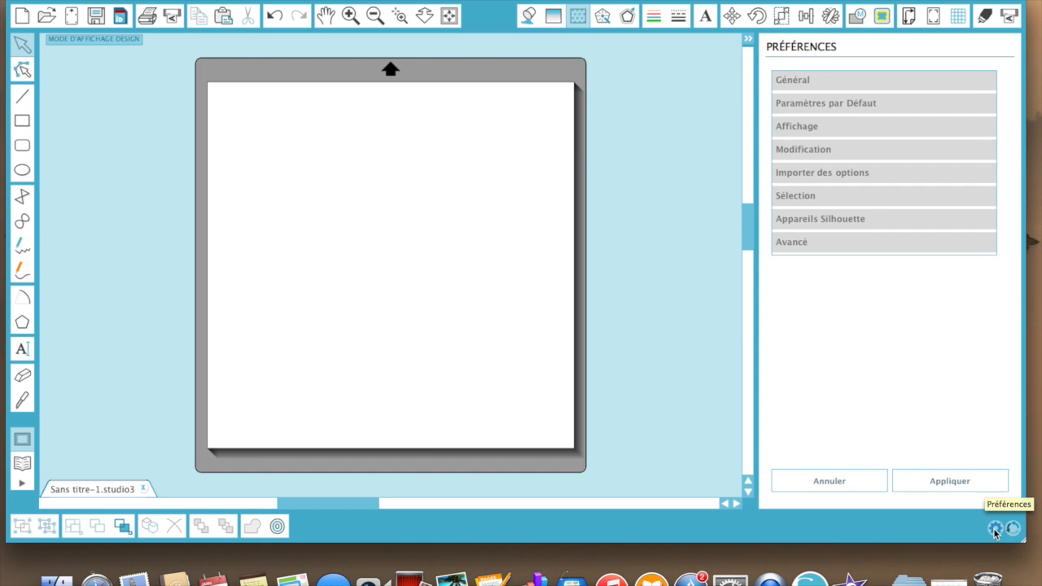
{"action": "left_click", "coordinate": [795, 132]}
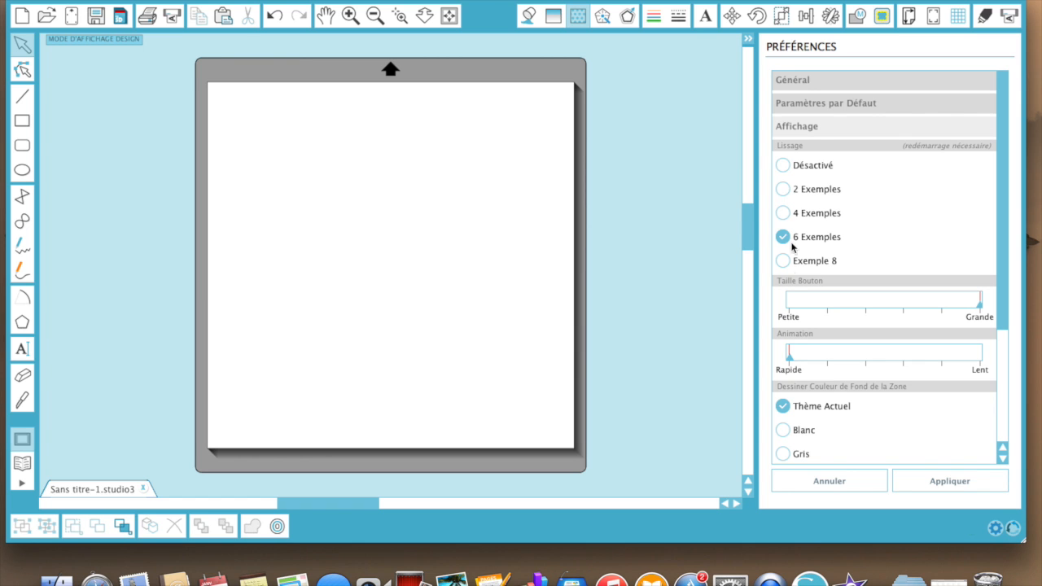
{"action": "scroll", "coordinate": [790, 330], "scroll_direction": "down", "scroll_amount": 4}
{"action": "scroll", "coordinate": [790, 330], "scroll_direction": "down", "scroll_amount": 1}
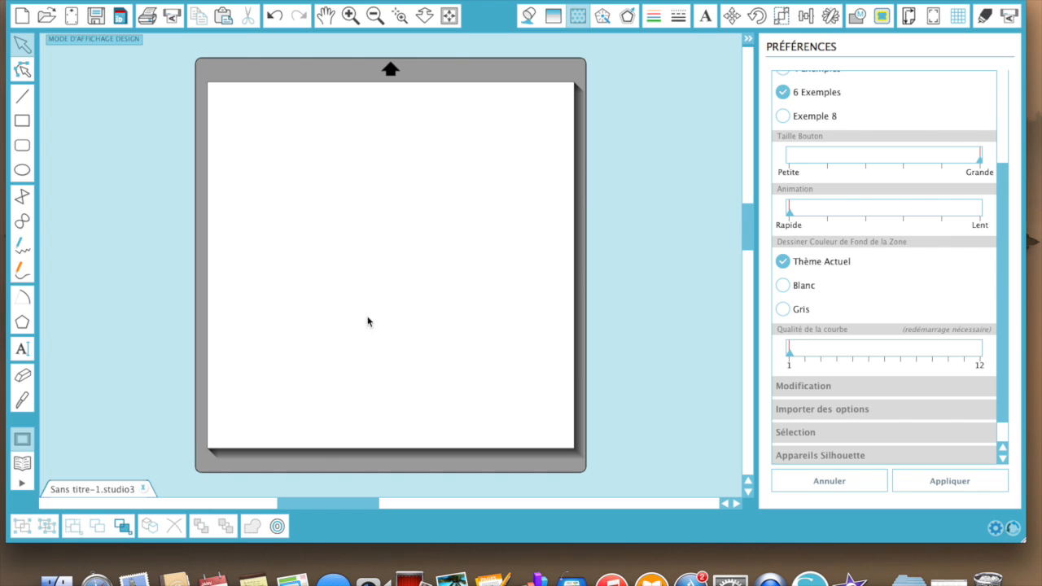
{"action": "left_click", "coordinate": [782, 286]}
{"action": "left_click", "coordinate": [782, 311]}
{"action": "left_click", "coordinate": [784, 262]}
Step: Cycle through the interface colour themes and return to the light blue one
{"action": "left_click", "coordinate": [1014, 531]}
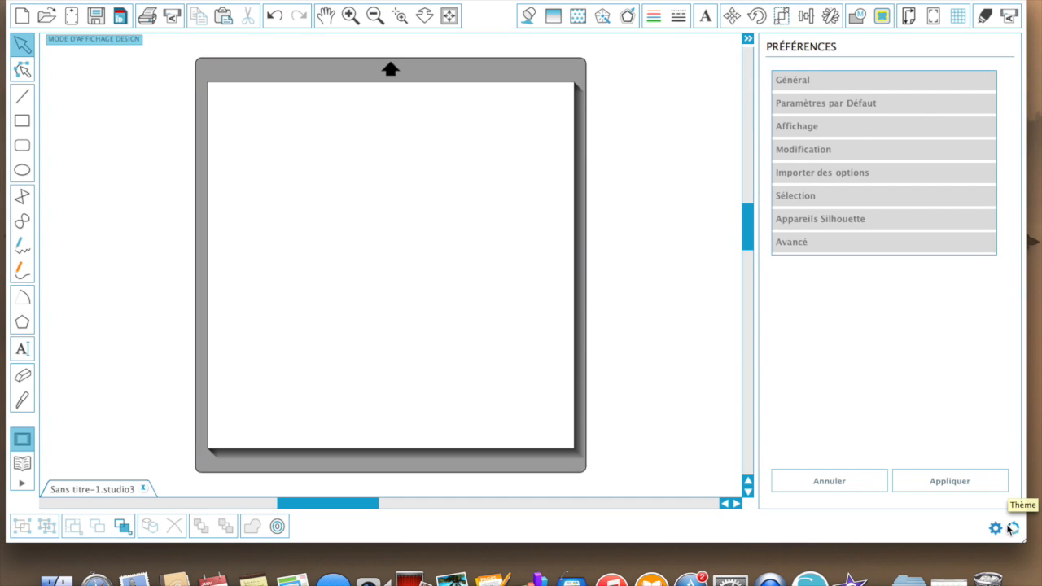
{"action": "left_click", "coordinate": [1010, 529]}
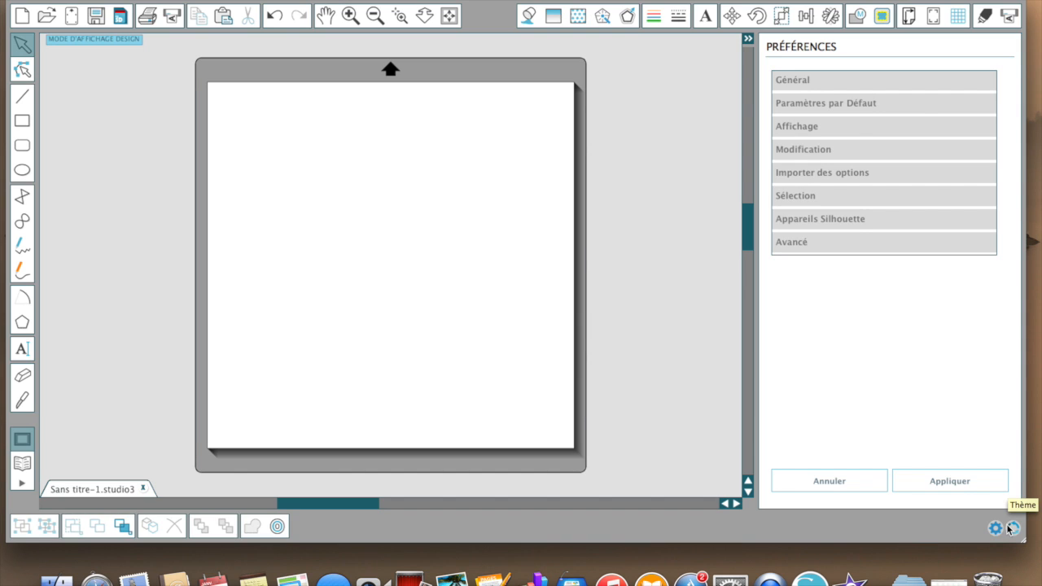
{"action": "left_click", "coordinate": [1014, 530]}
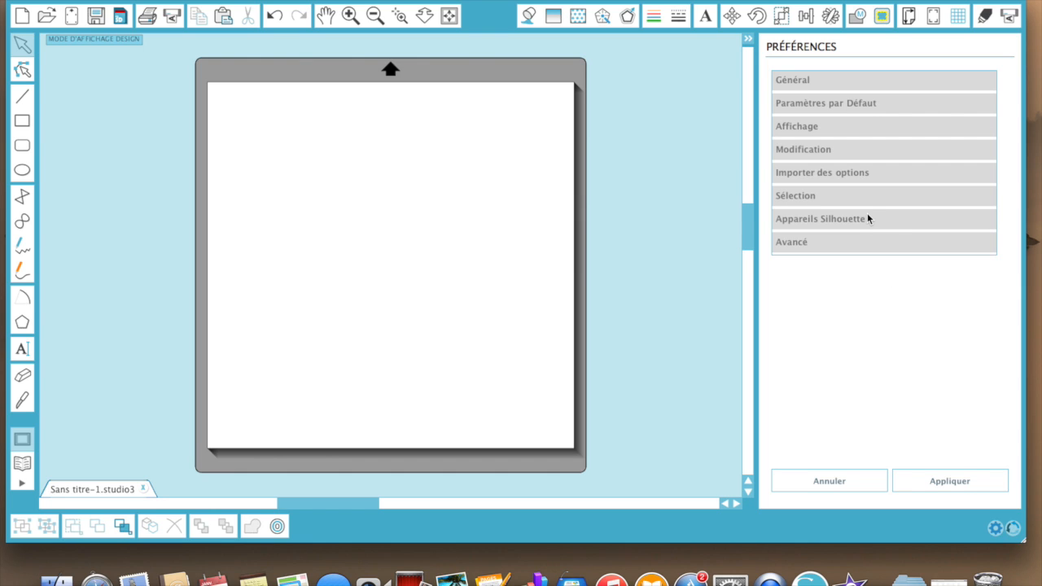
Step: Examine the animation and curve quality settings in the display preferences, and the Modification preferences
{"action": "left_click", "coordinate": [795, 127]}
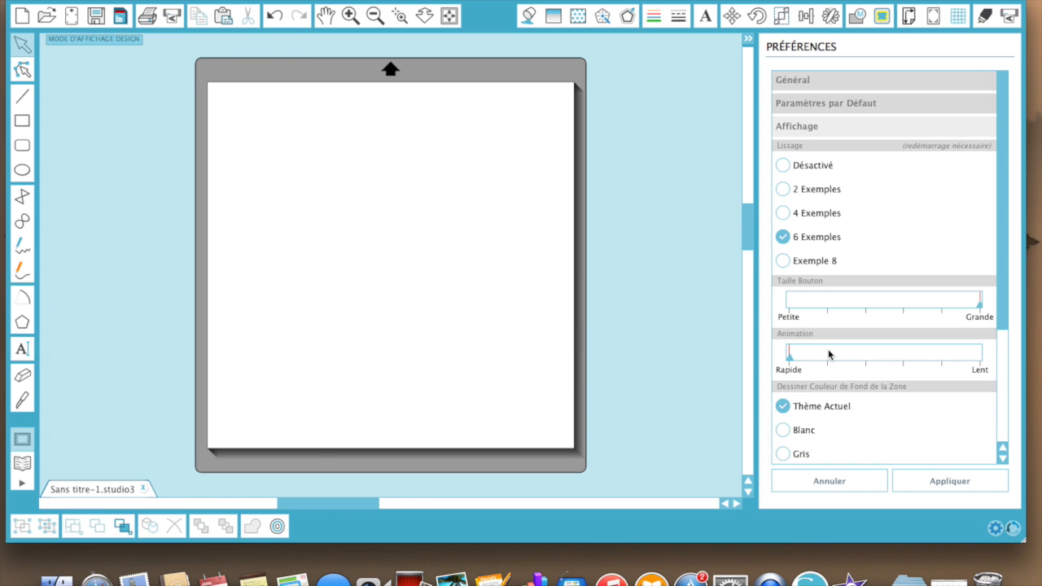
{"action": "scroll", "coordinate": [828, 353], "scroll_direction": "down", "scroll_amount": 5}
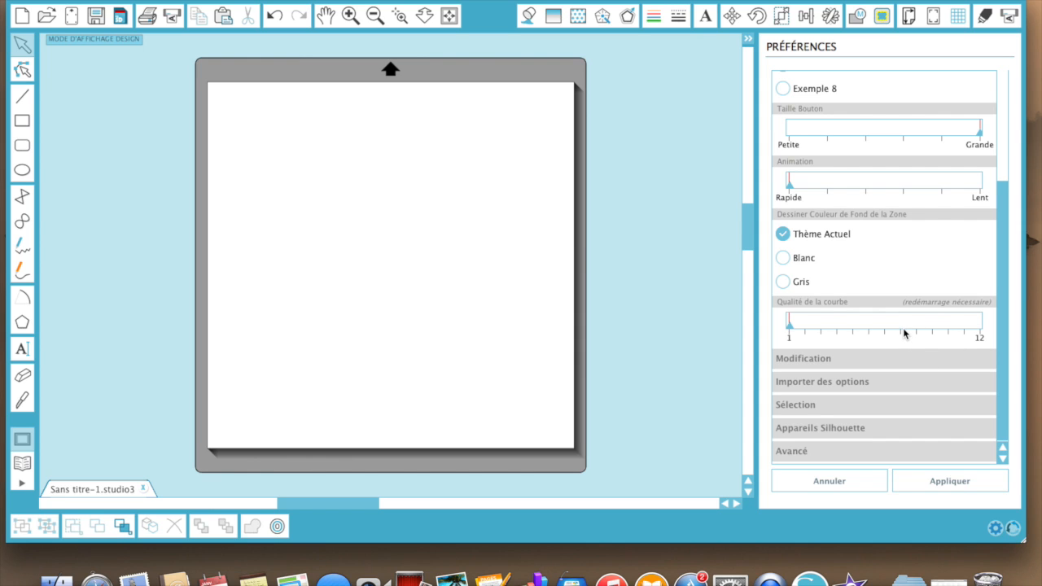
{"action": "left_click", "coordinate": [812, 360]}
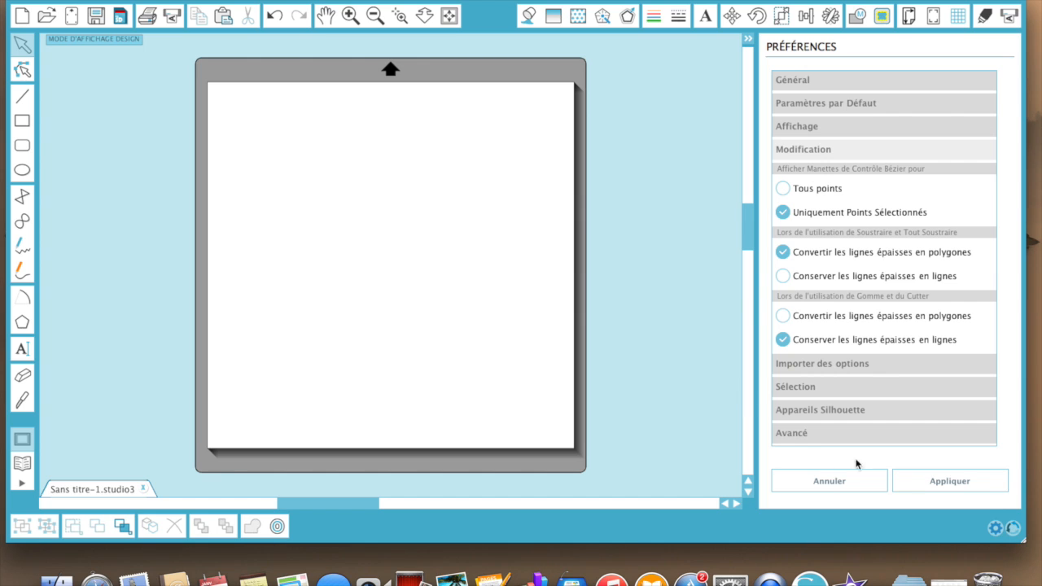
Step: Examine the GSD and DXF import options and the Sélection settings in the preferences
{"action": "left_click", "coordinate": [815, 364]}
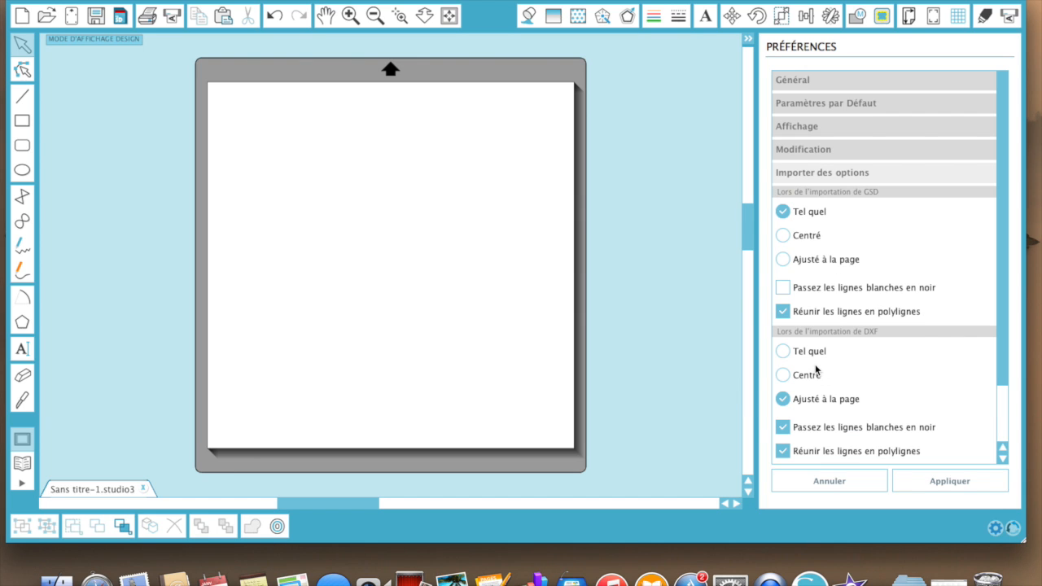
{"action": "scroll", "coordinate": [886, 259], "scroll_direction": "down", "scroll_amount": 5}
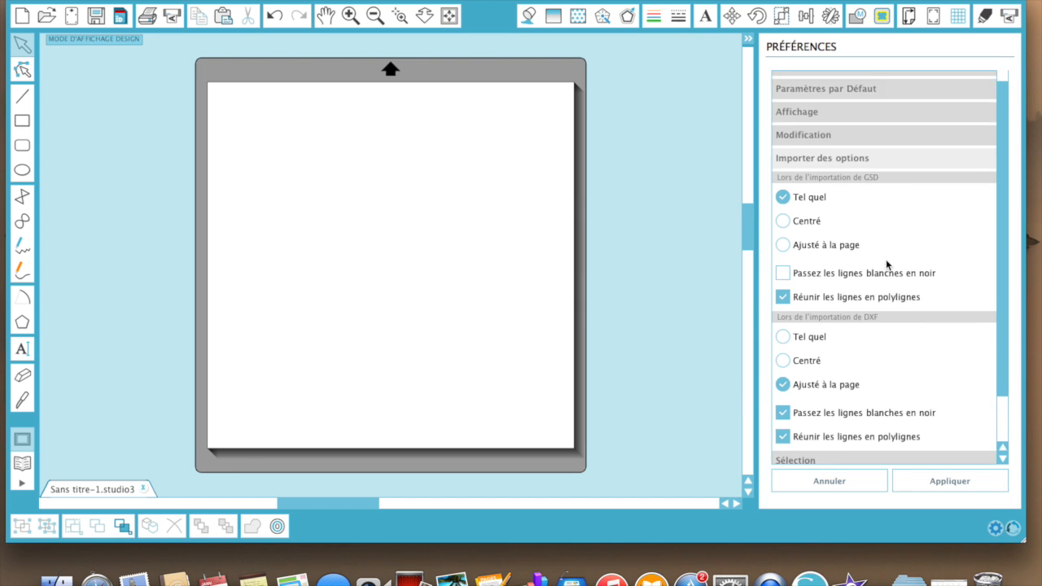
{"action": "scroll", "coordinate": [885, 258], "scroll_direction": "up", "scroll_amount": 3}
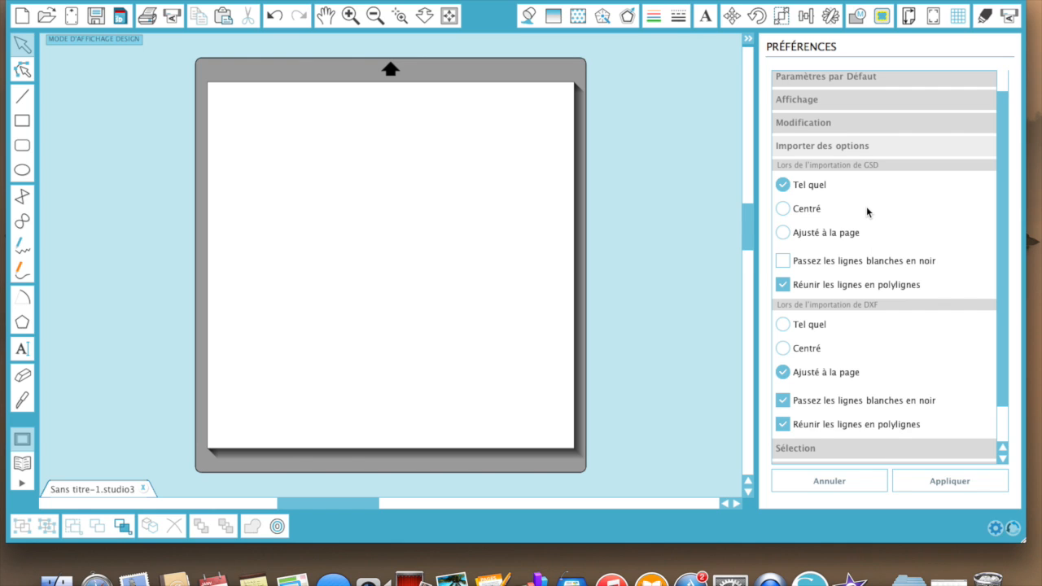
{"action": "scroll", "coordinate": [900, 389], "scroll_direction": "down", "scroll_amount": 1}
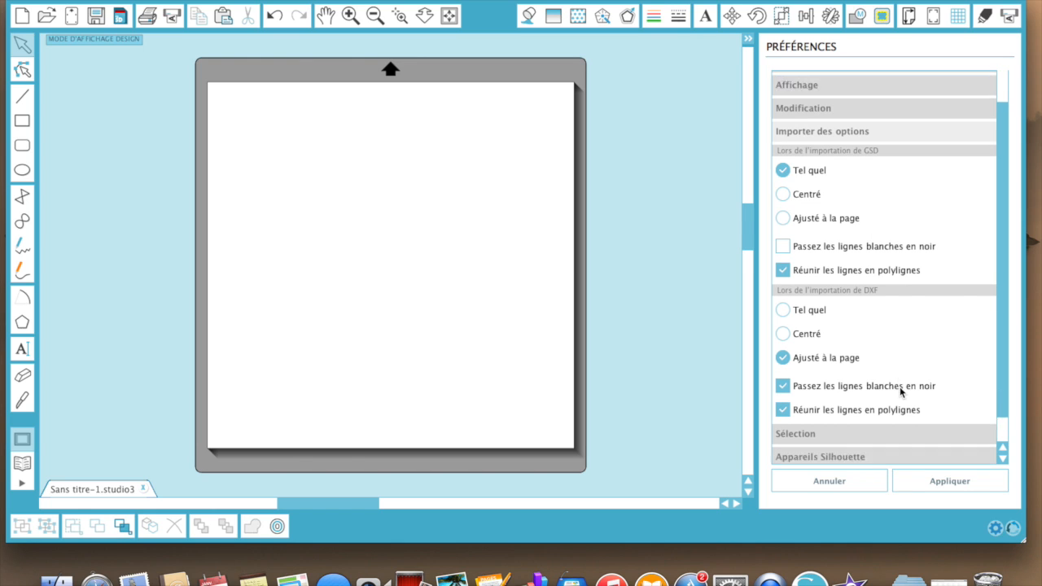
{"action": "scroll", "coordinate": [899, 391], "scroll_direction": "down", "scroll_amount": 2}
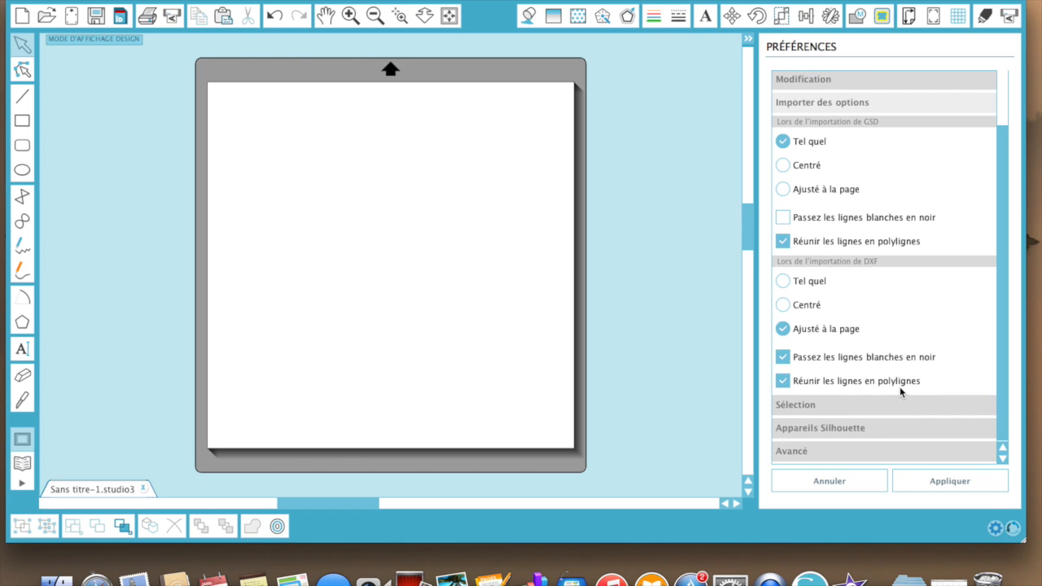
{"action": "left_click", "coordinate": [805, 405]}
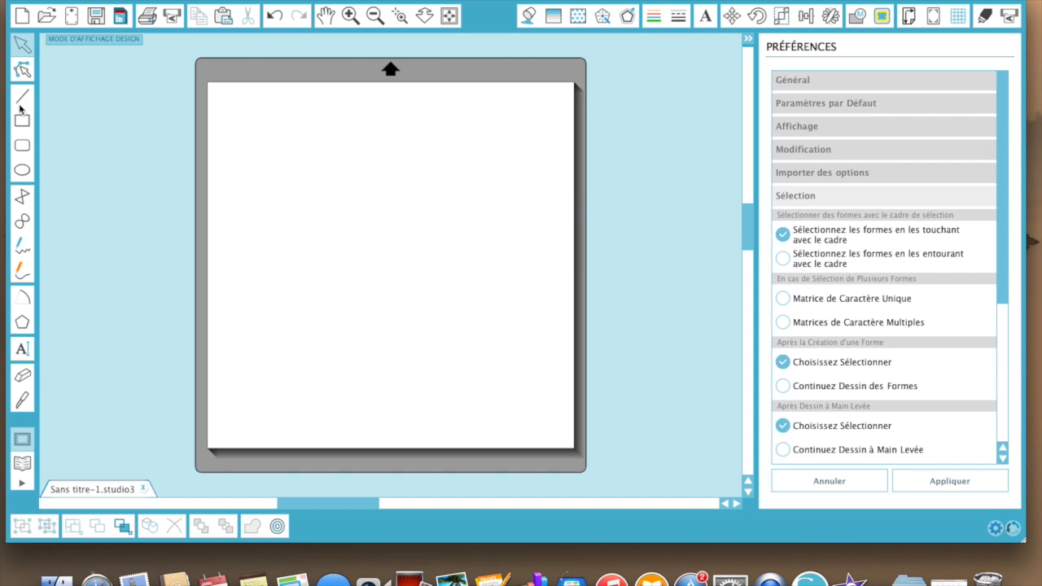
Step: Draw a rectangle about 80 mm wide and 119 mm high on the page, and make its fill transparent
{"action": "left_click", "coordinate": [22, 122]}
{"action": "left_click_drag", "start_coordinate": [284, 154], "coordinate": [379, 298]}
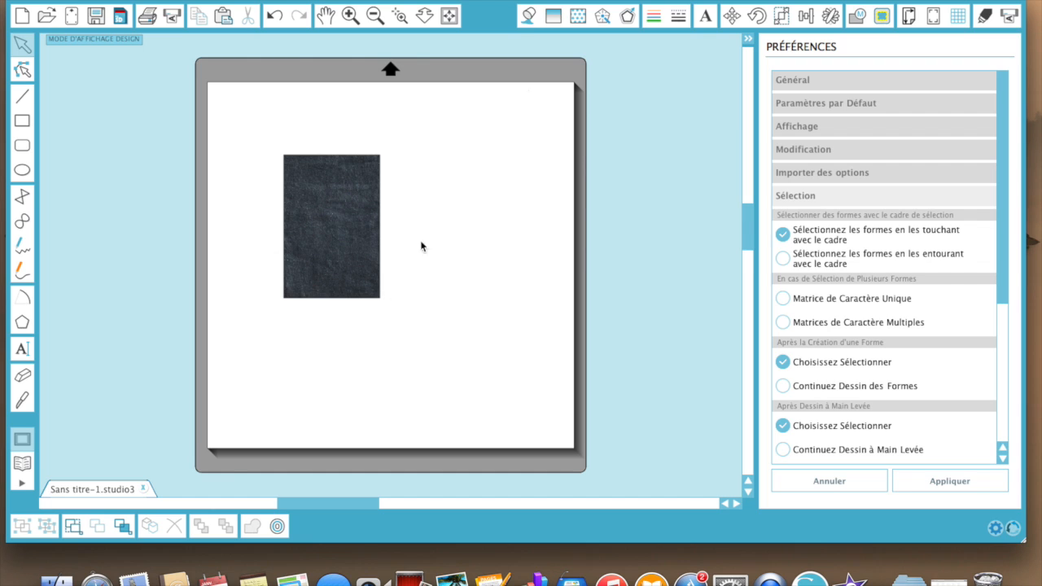
{"action": "left_click", "coordinate": [524, 21]}
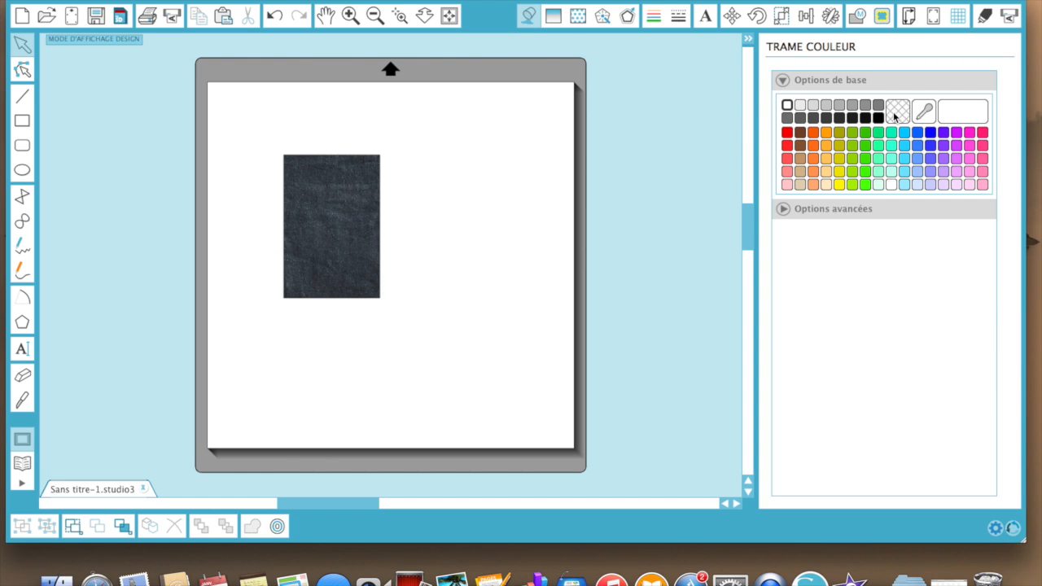
{"action": "left_click", "coordinate": [322, 195]}
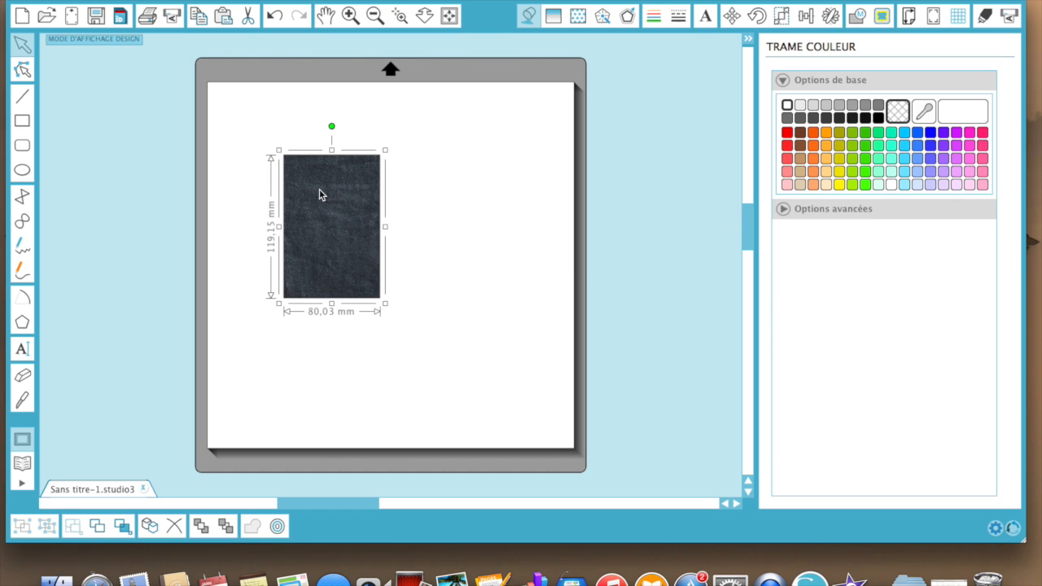
{"action": "left_click", "coordinate": [900, 109]}
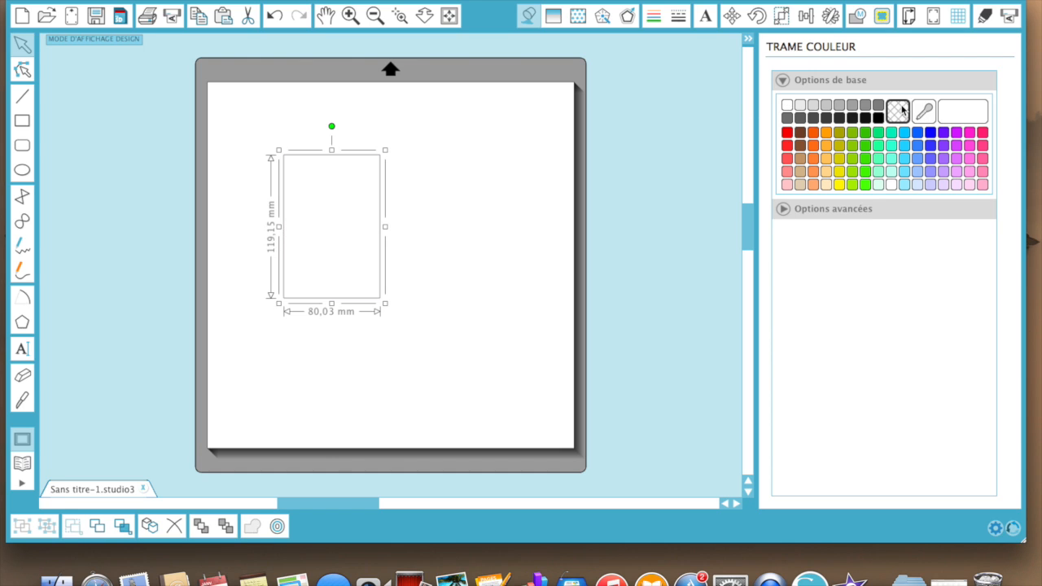
{"action": "left_click", "coordinate": [447, 305]}
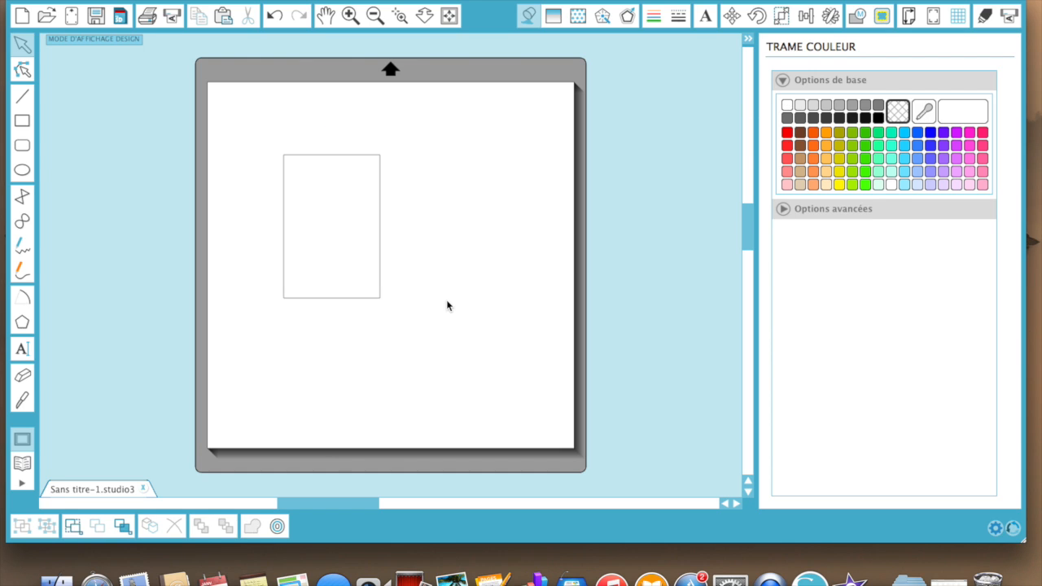
Step: Test selecting the rectangle by its outline, with a frame fully around it, and with a frame that only touches it
{"action": "left_click", "coordinate": [332, 157]}
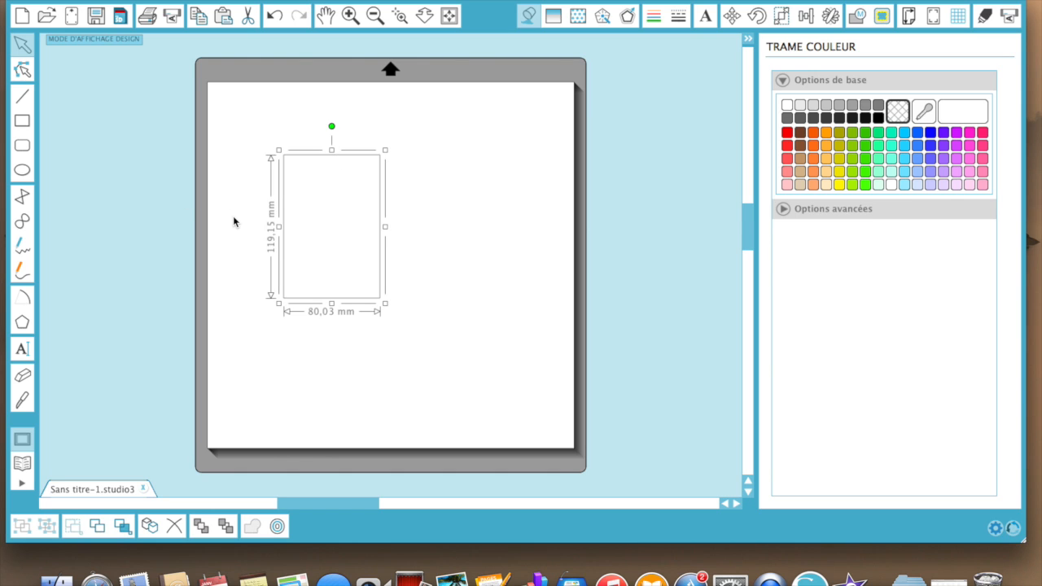
{"action": "left_click", "coordinate": [234, 130]}
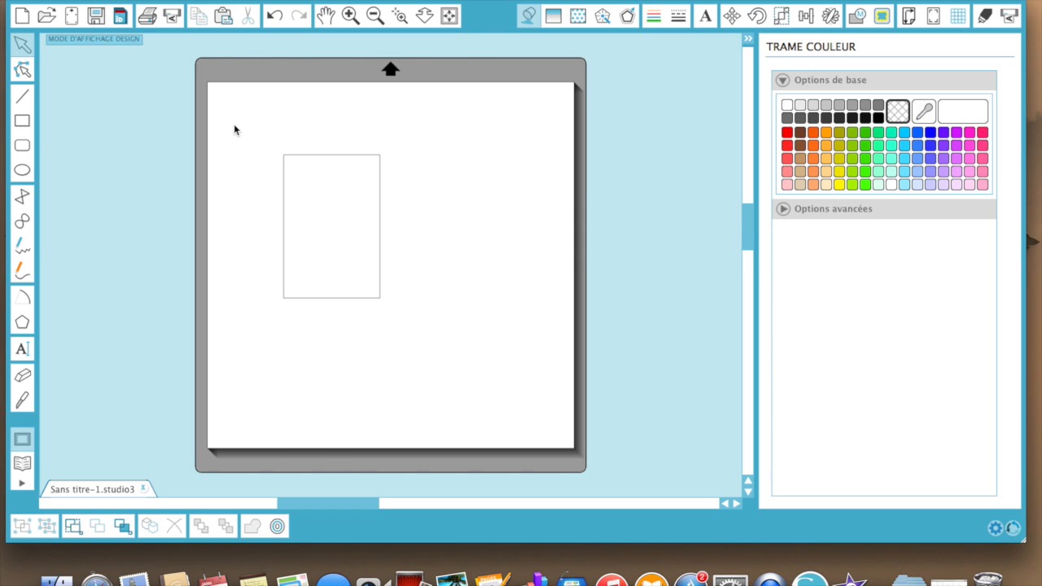
{"action": "left_click_drag", "start_coordinate": [233, 129], "coordinate": [450, 275]}
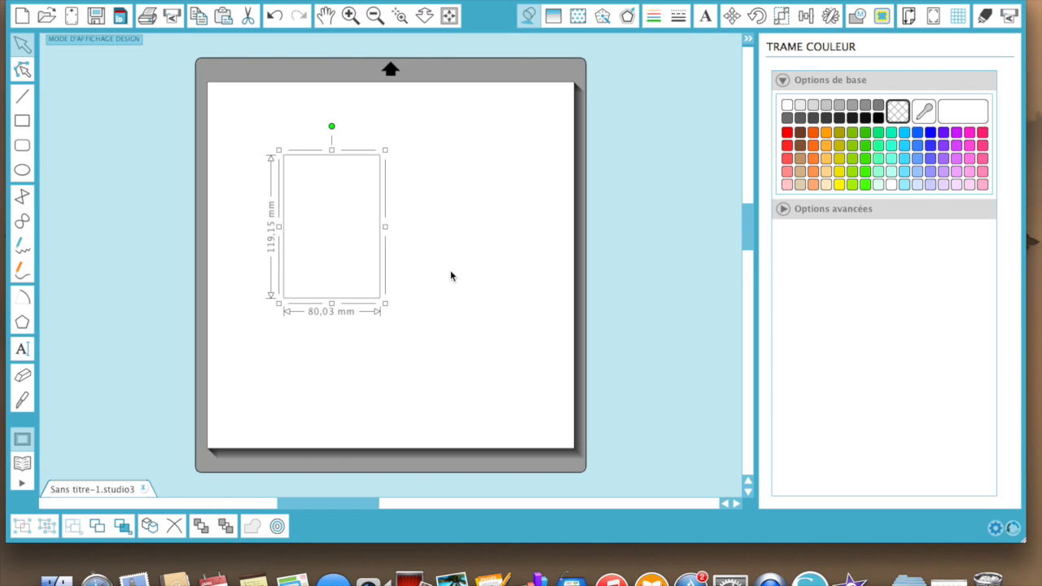
{"action": "left_click", "coordinate": [450, 276]}
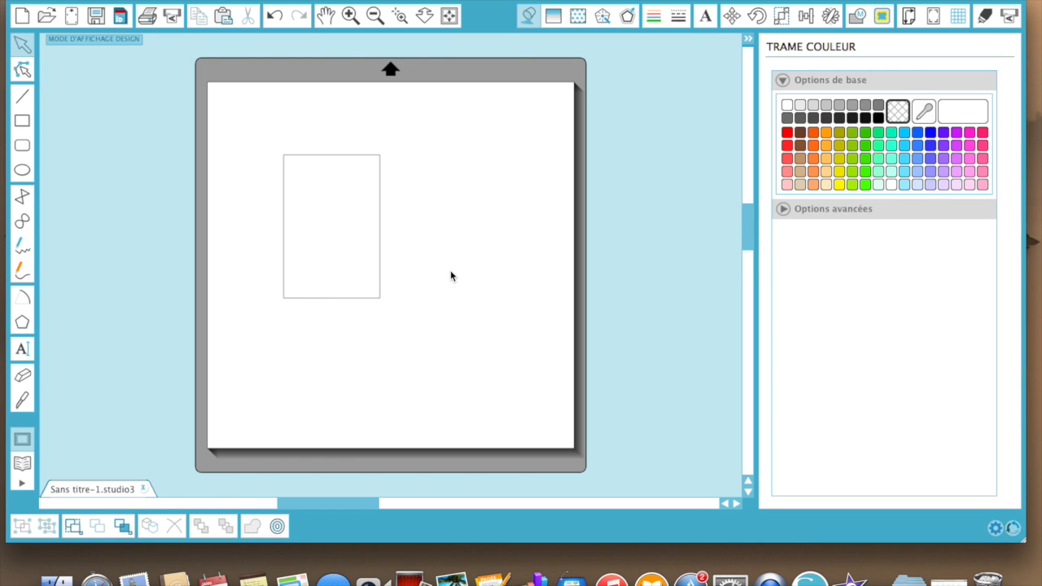
{"action": "left_click_drag", "start_coordinate": [239, 134], "coordinate": [303, 196]}
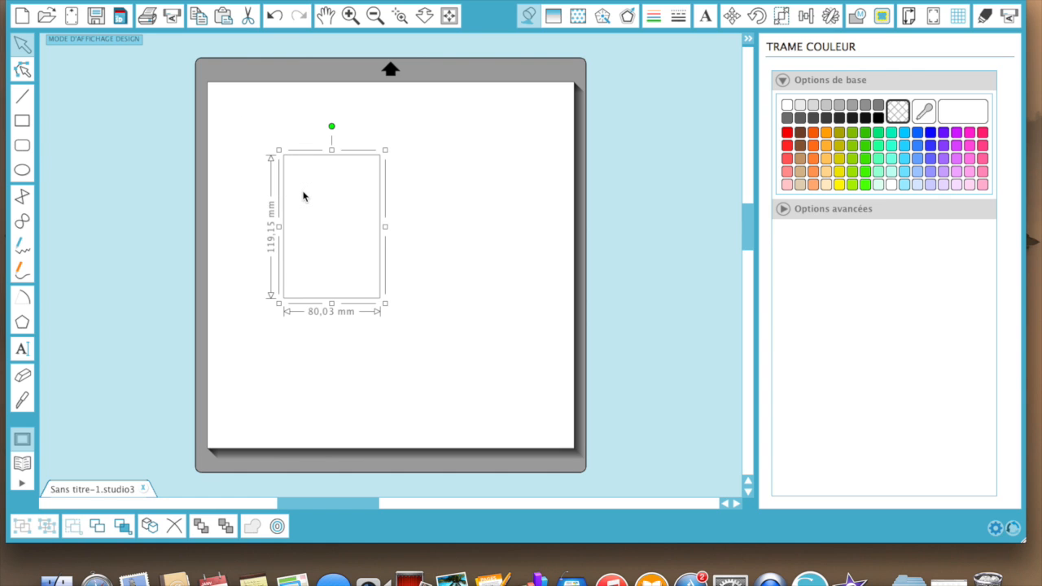
{"action": "left_click", "coordinate": [226, 130]}
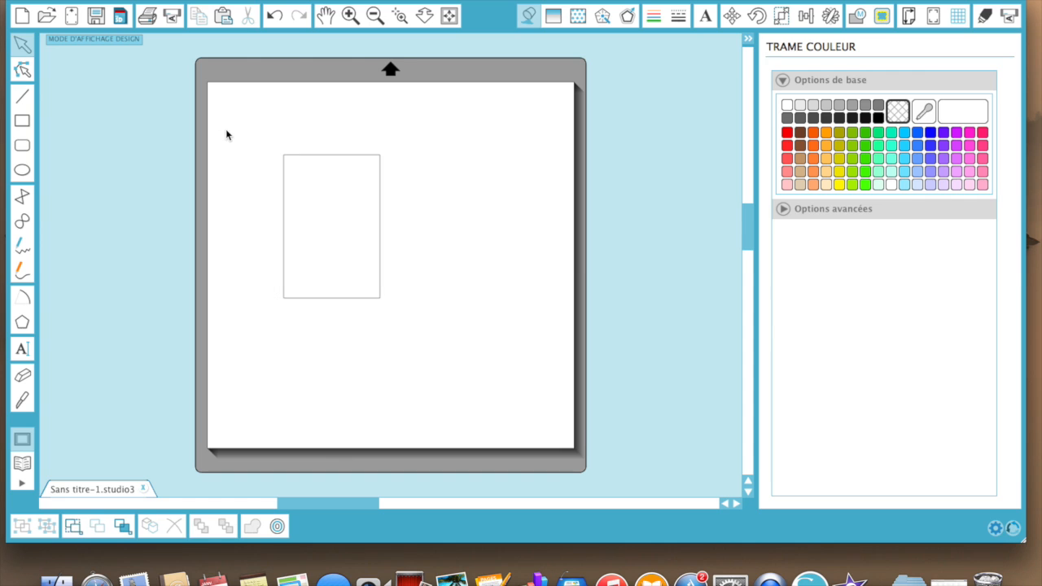
Step: Draw an ellipse about 87 mm wide and 117 mm high beside the rectangle, and select both shapes with a selection frame
{"action": "left_click", "coordinate": [22, 171]}
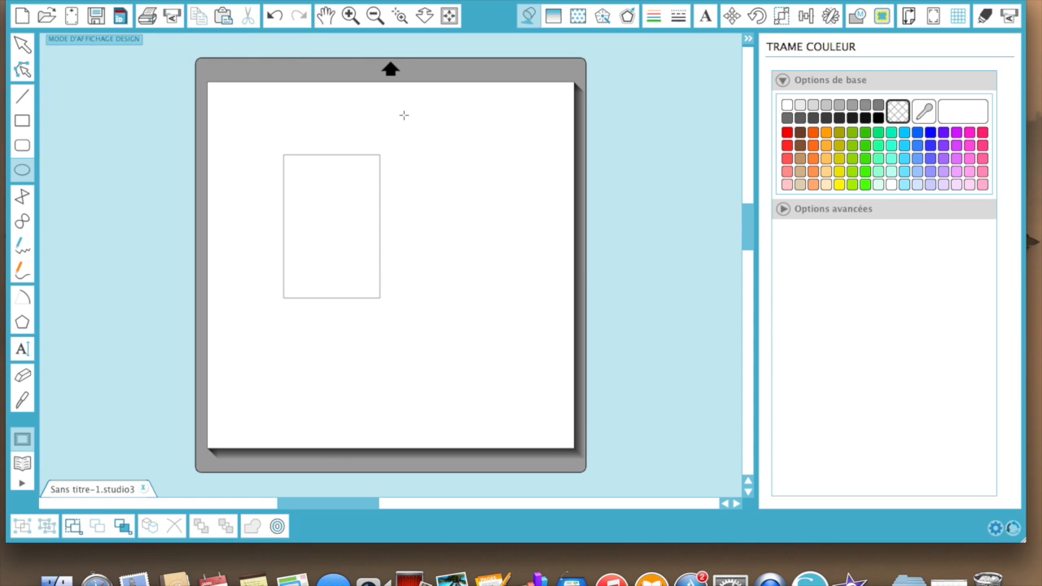
{"action": "left_click_drag", "start_coordinate": [402, 114], "coordinate": [506, 253]}
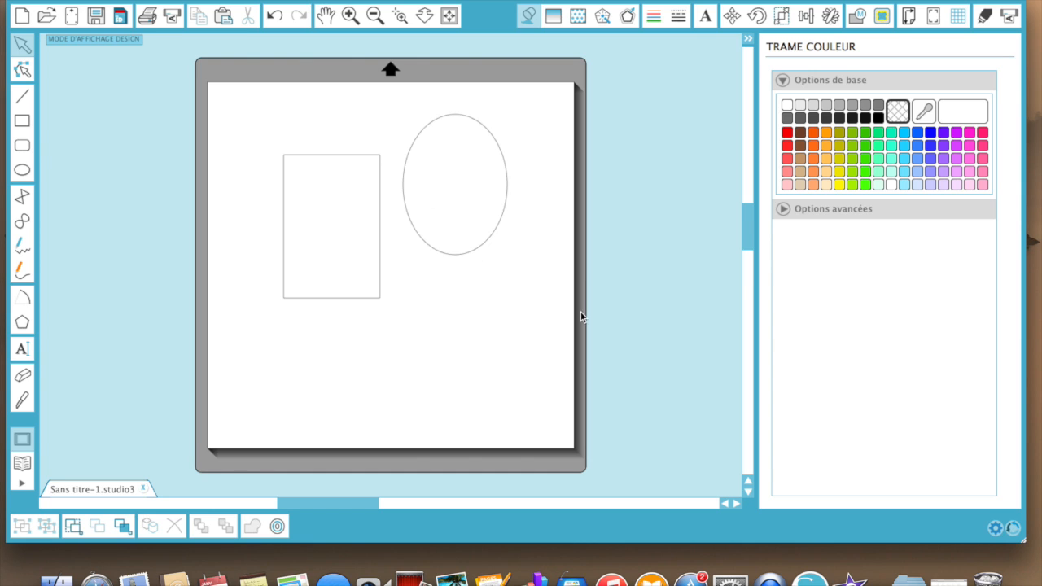
{"action": "left_click_drag", "start_coordinate": [239, 109], "coordinate": [573, 319]}
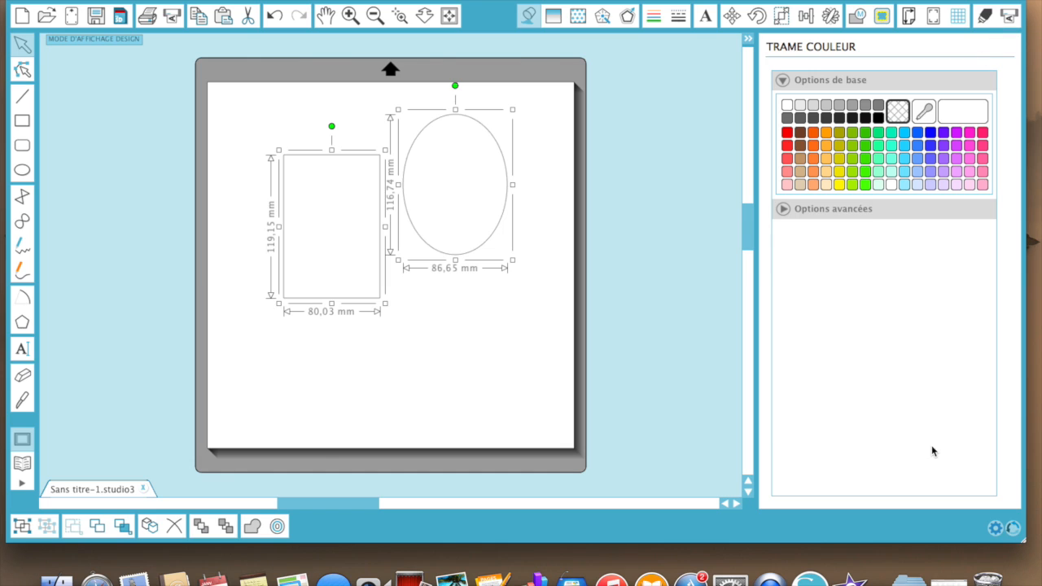
Step: Set the multiple-shape selection preference to Matrices de Caractère Multiples and apply it
{"action": "left_click", "coordinate": [996, 528]}
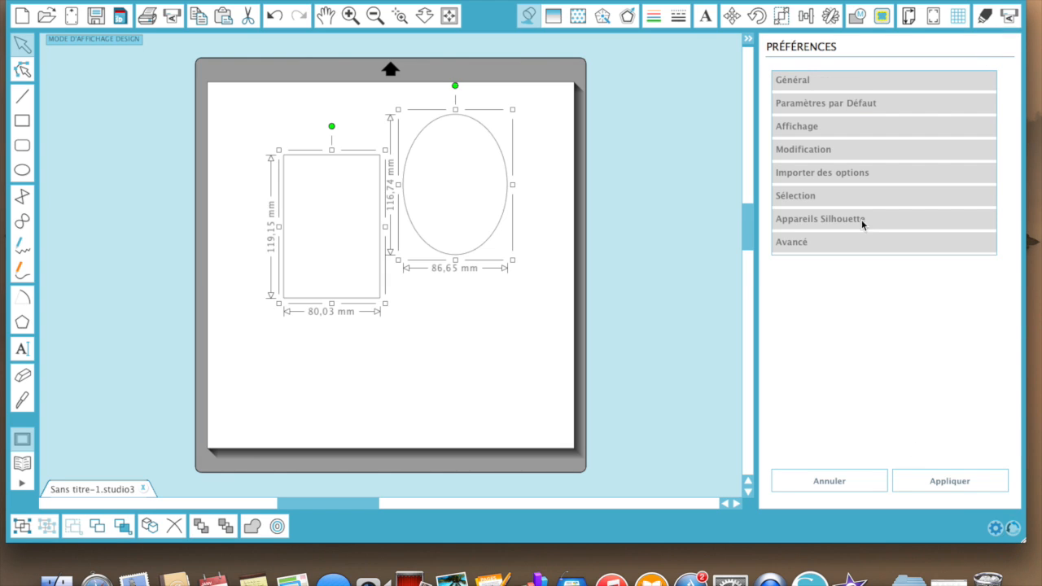
{"action": "left_click", "coordinate": [813, 200]}
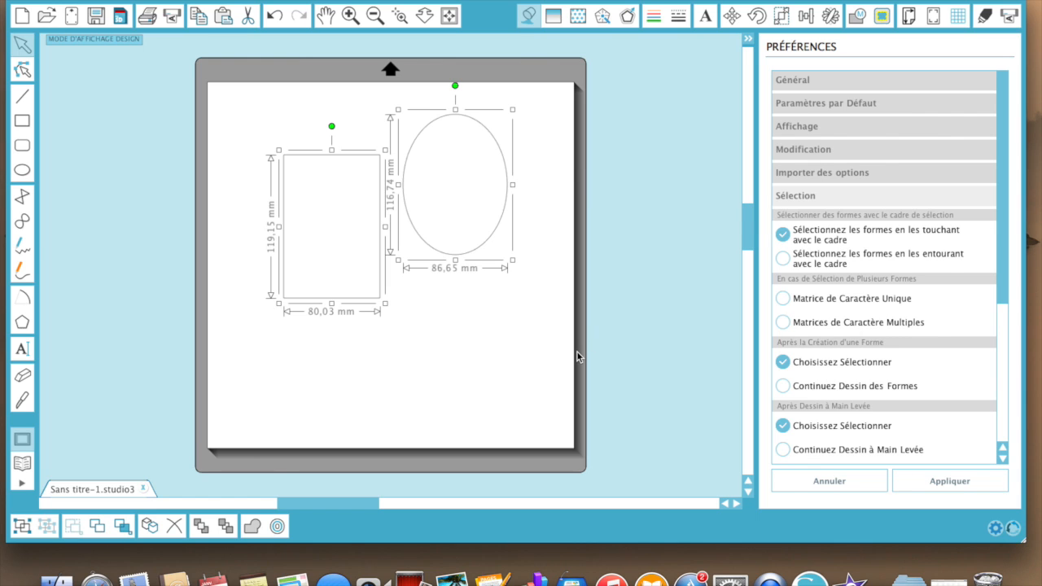
{"action": "left_click", "coordinate": [465, 302]}
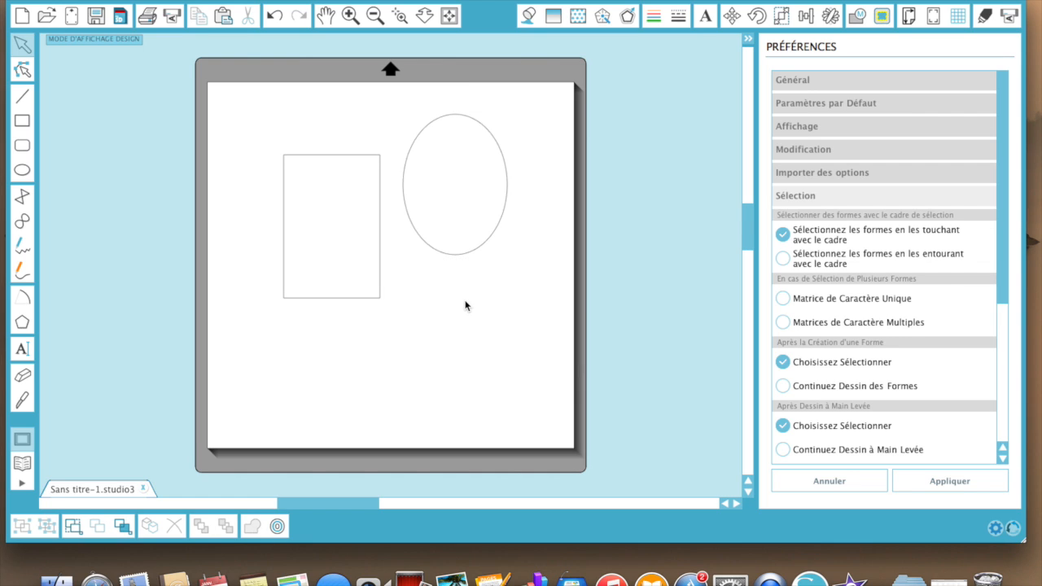
{"action": "left_click", "coordinate": [783, 323]}
{"action": "left_click_drag", "start_coordinate": [237, 115], "coordinate": [563, 393]}
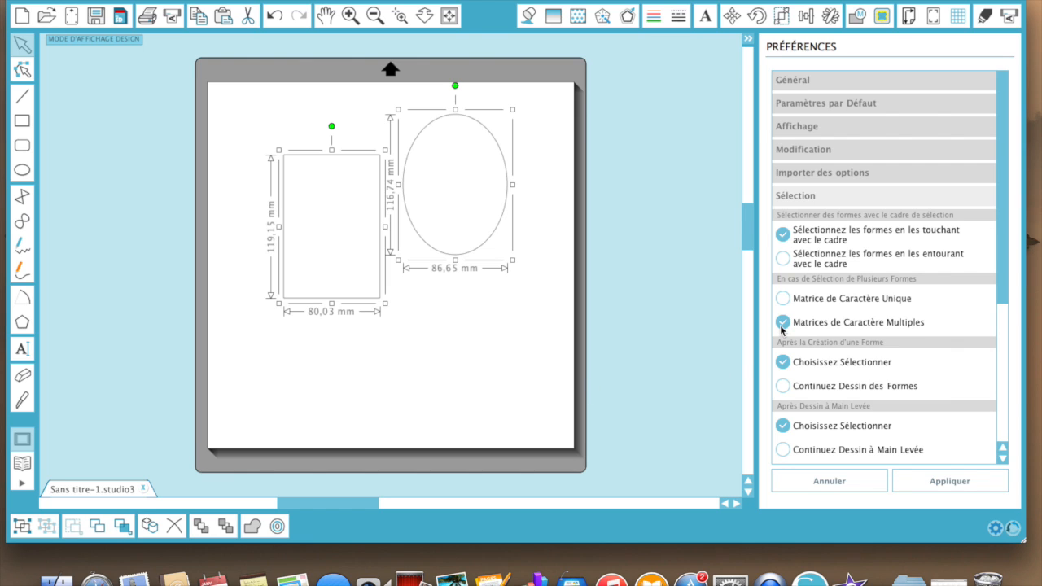
{"action": "left_click", "coordinate": [950, 481]}
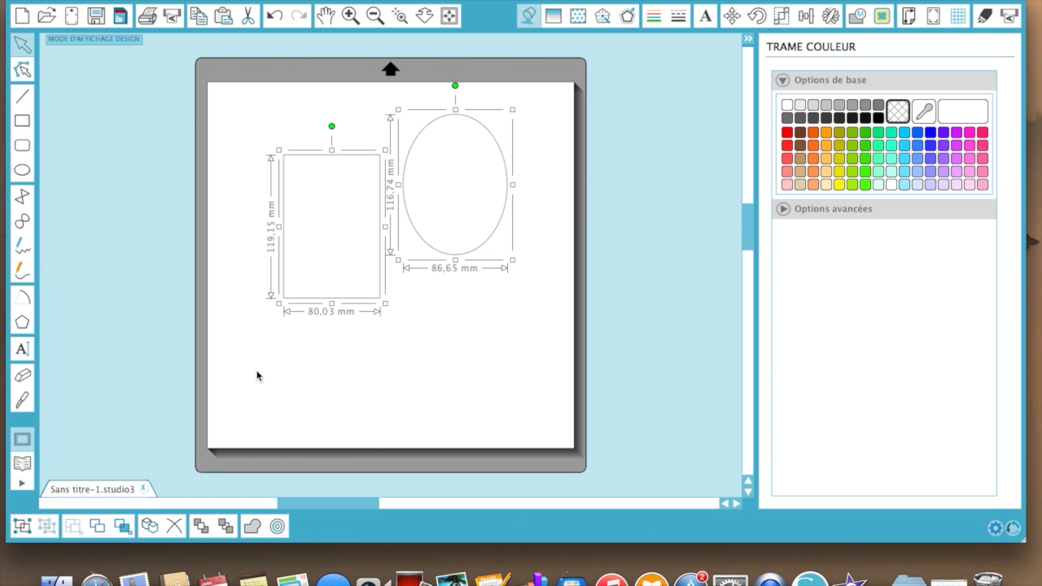
Step: Select the rectangle and ellipse with a frame, and apply the Matrice de Caractère Unique preference for multiple-shape selection
{"action": "left_click", "coordinate": [221, 99]}
{"action": "left_click_drag", "start_coordinate": [220, 97], "coordinate": [580, 376]}
{"action": "left_click", "coordinate": [995, 527]}
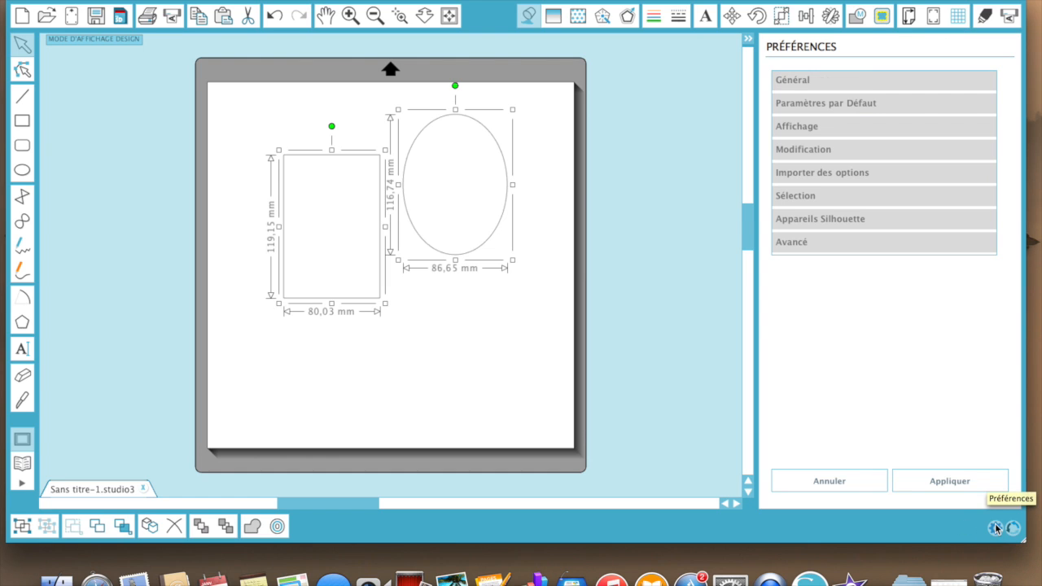
{"action": "left_click", "coordinate": [794, 178]}
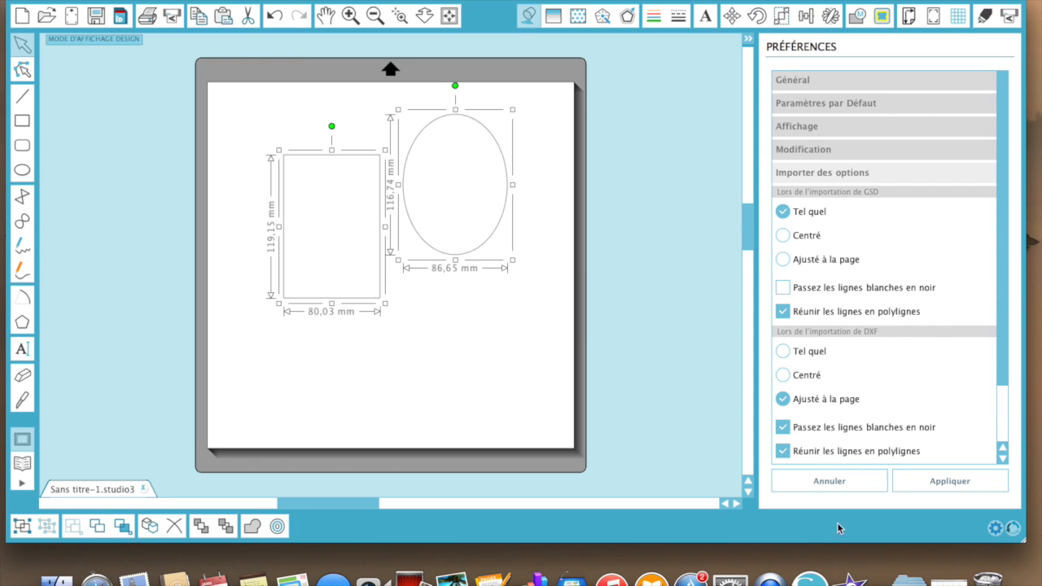
{"action": "left_click", "coordinate": [821, 174]}
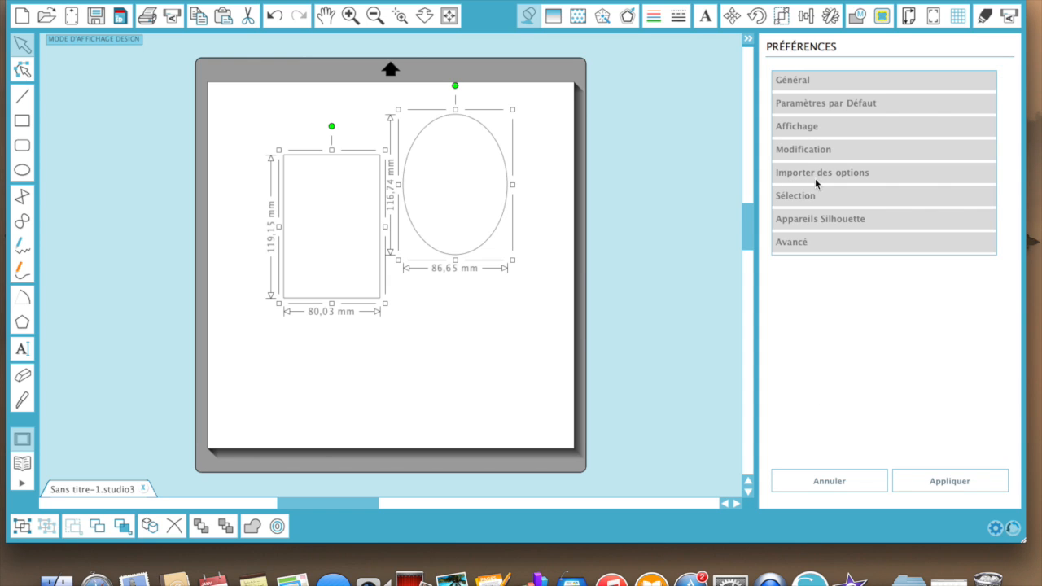
{"action": "left_click", "coordinate": [801, 196]}
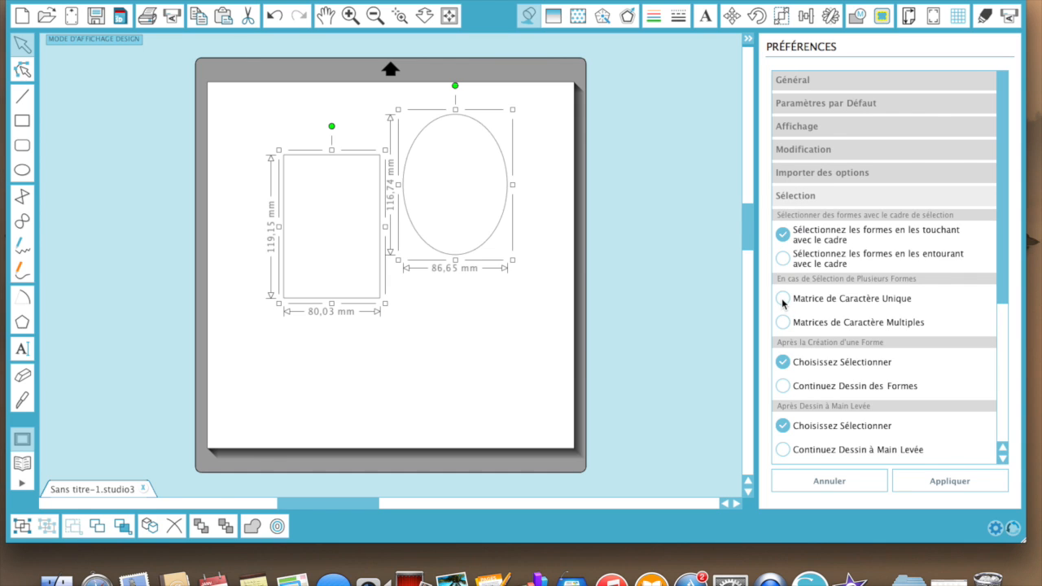
{"action": "left_click", "coordinate": [966, 482]}
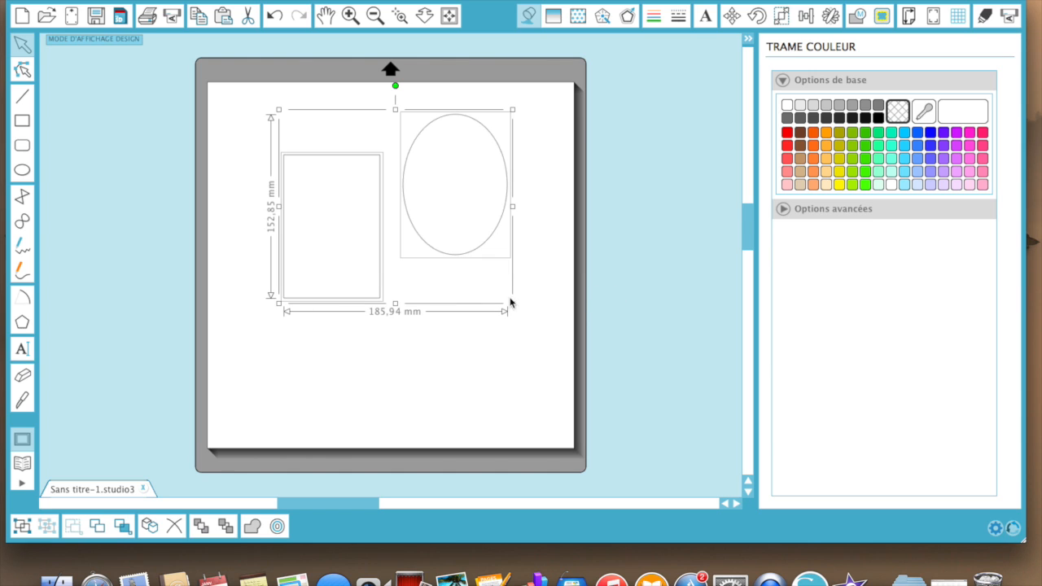
Step: Scale both shapes together to about 165 mm wide and 136 mm high, and reapply the Matrice de Caractère Unique preference
{"action": "left_click_drag", "start_coordinate": [510, 304], "coordinate": [485, 286]}
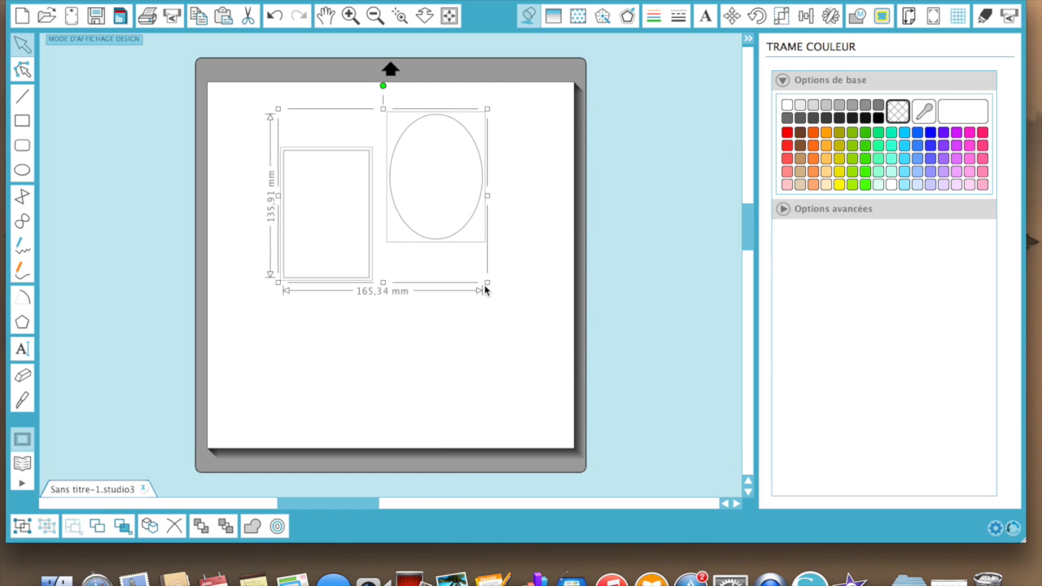
{"action": "left_click", "coordinate": [994, 528]}
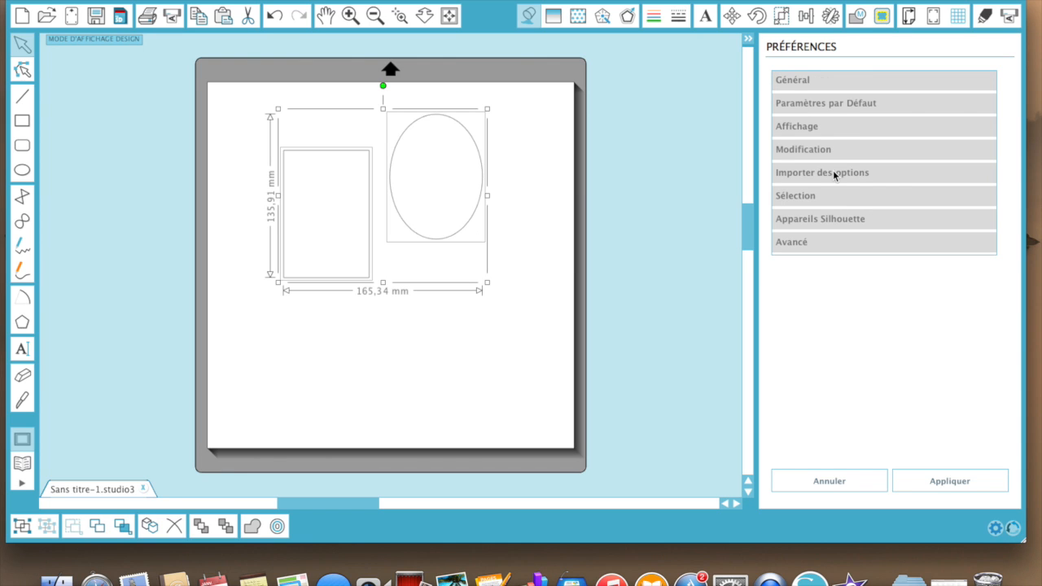
{"action": "left_click", "coordinate": [795, 195]}
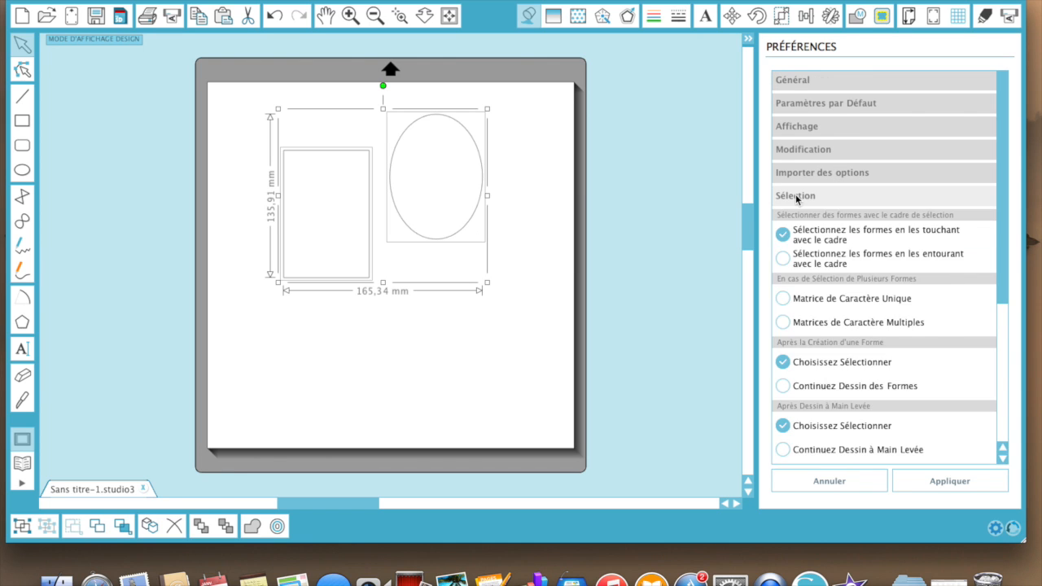
{"action": "left_click", "coordinate": [783, 301]}
{"action": "left_click", "coordinate": [939, 480]}
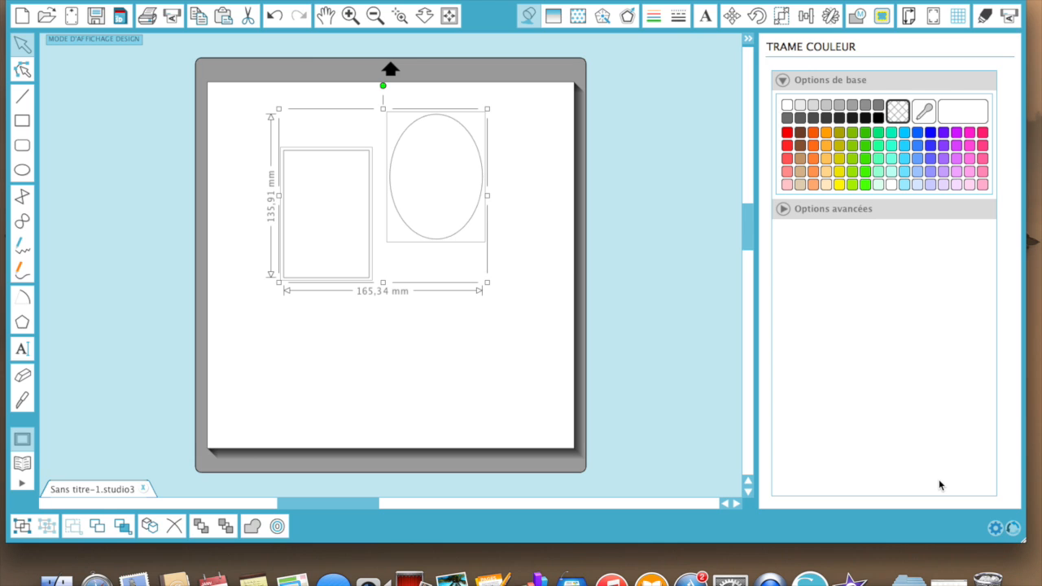
Step: Examine the selection preferences for what happens after creating a shape, freehand drawing, erasing and using the knife
{"action": "left_click", "coordinate": [993, 528]}
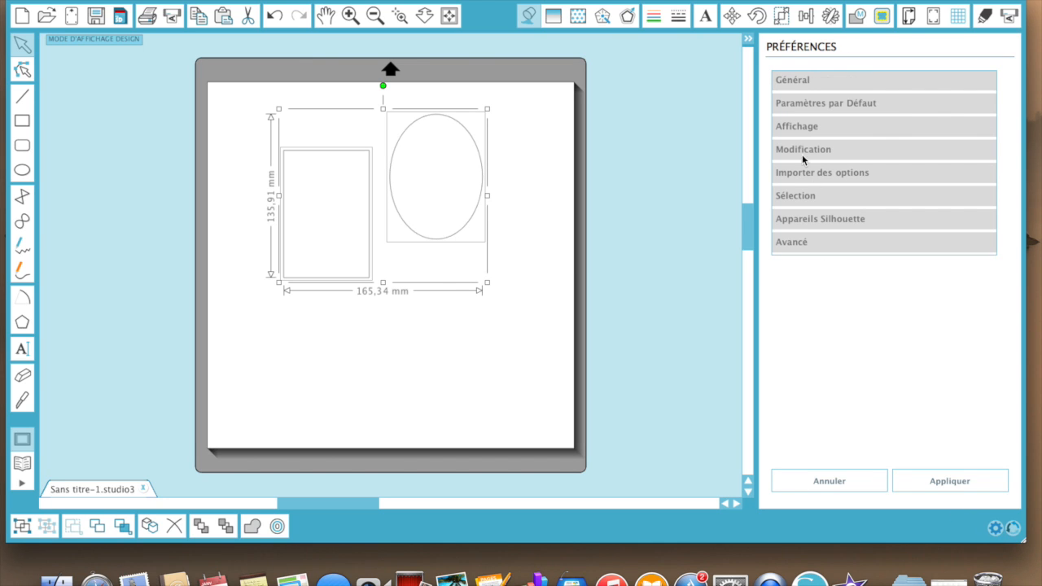
{"action": "left_click", "coordinate": [798, 196]}
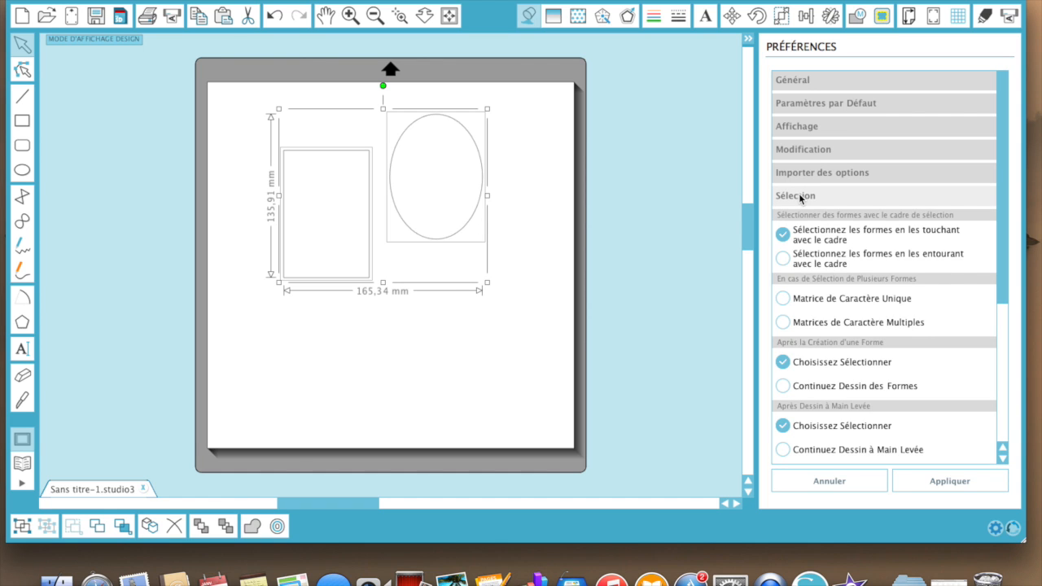
{"action": "scroll", "coordinate": [916, 398], "scroll_direction": "down", "scroll_amount": 1}
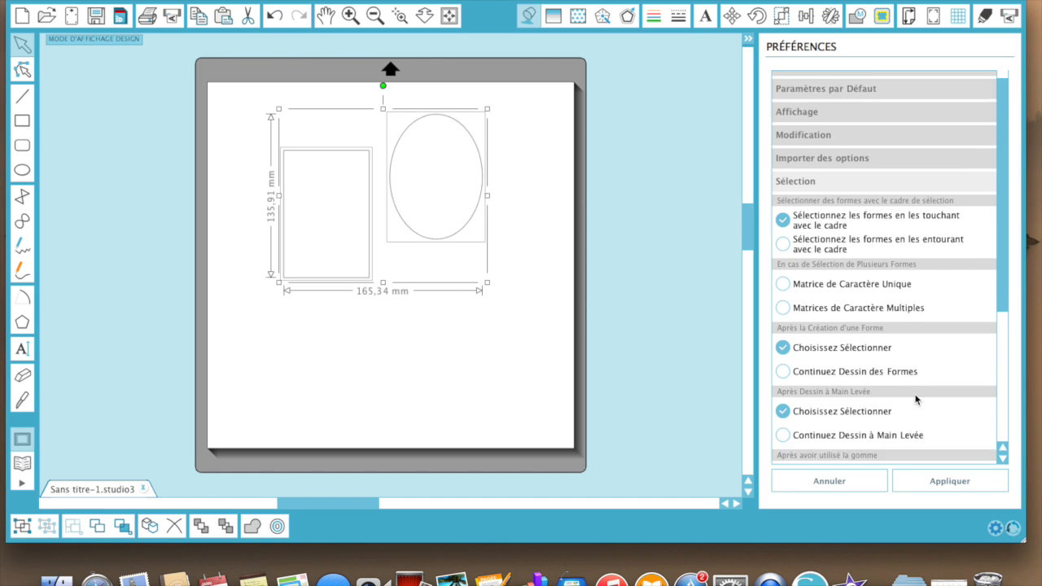
{"action": "scroll", "coordinate": [917, 398], "scroll_direction": "down", "scroll_amount": 3}
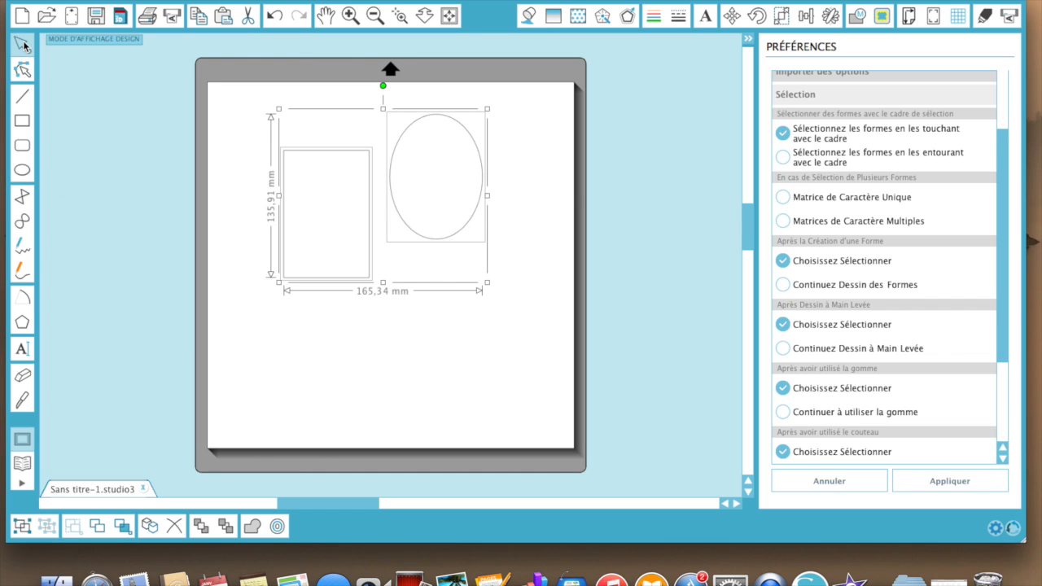
Step: Try the point-editing, line and rectangle tools, return to the Select tool, and test selecting the rectangle and the ellipse individually
{"action": "left_click", "coordinate": [23, 69]}
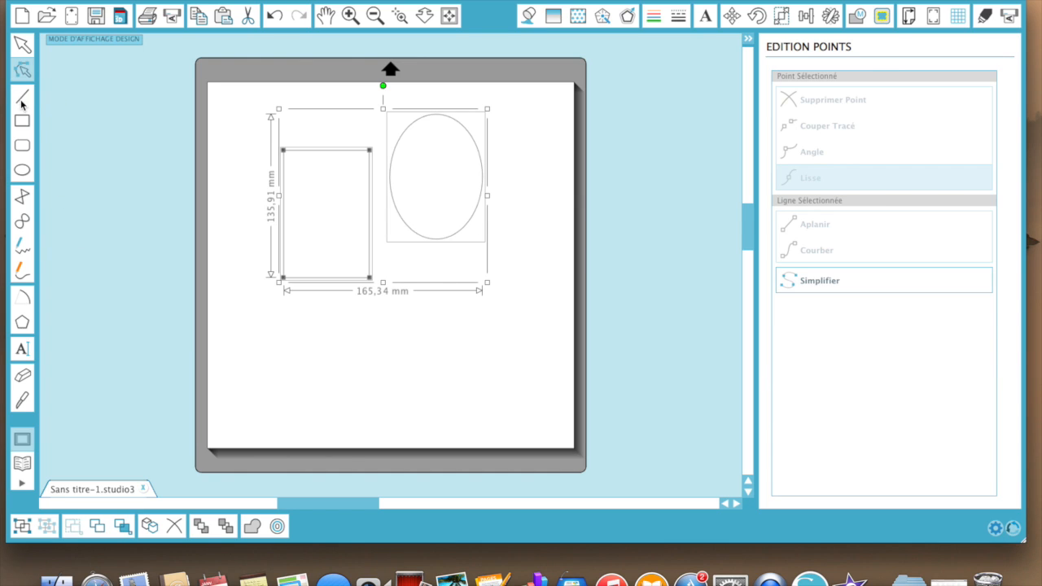
{"action": "left_click", "coordinate": [22, 103]}
{"action": "left_click", "coordinate": [23, 124]}
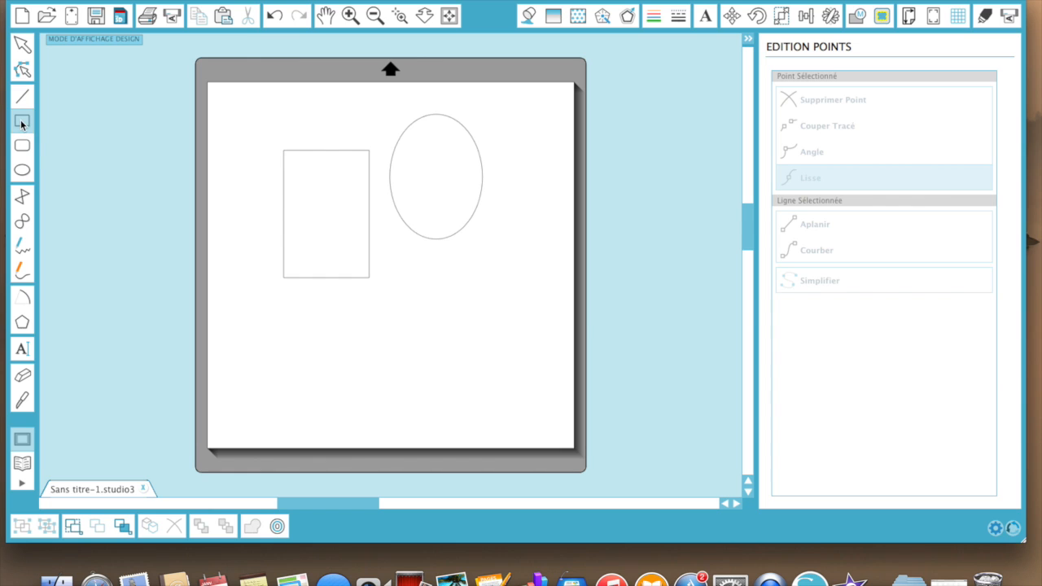
{"action": "left_click", "coordinate": [22, 46]}
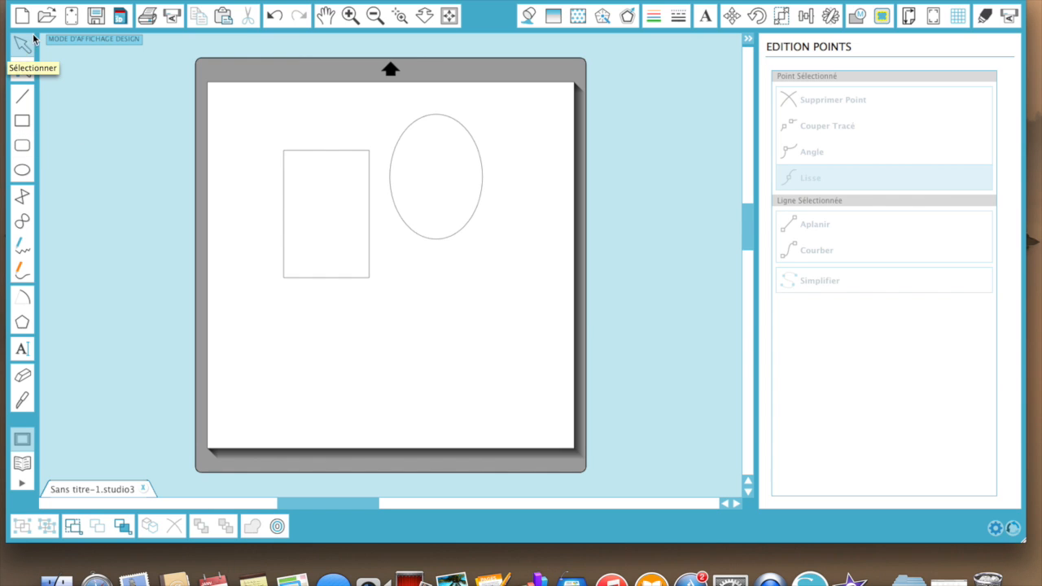
{"action": "left_click", "coordinate": [368, 204]}
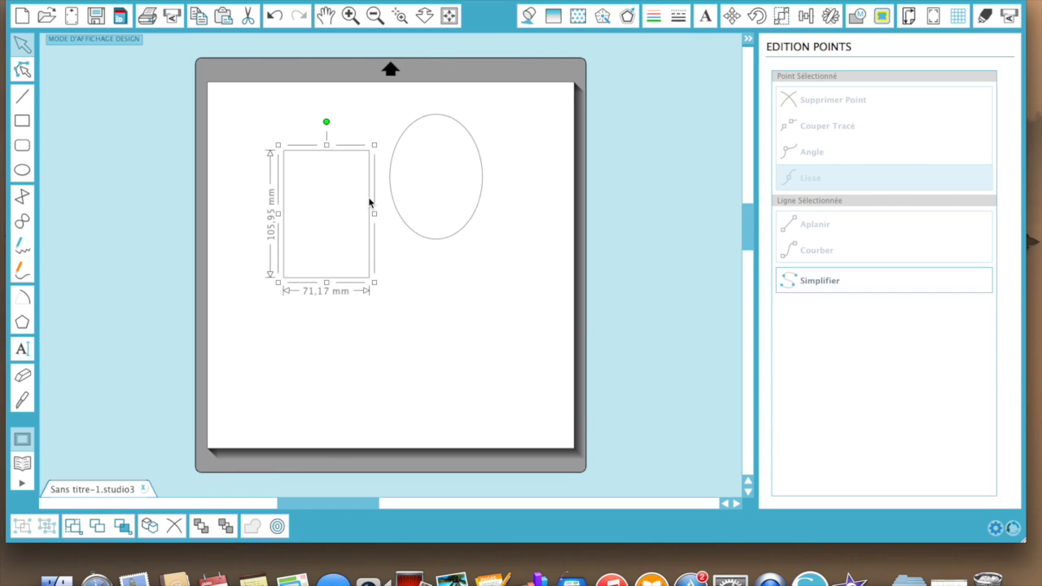
{"action": "left_click", "coordinate": [445, 115]}
{"action": "left_click", "coordinate": [533, 337]}
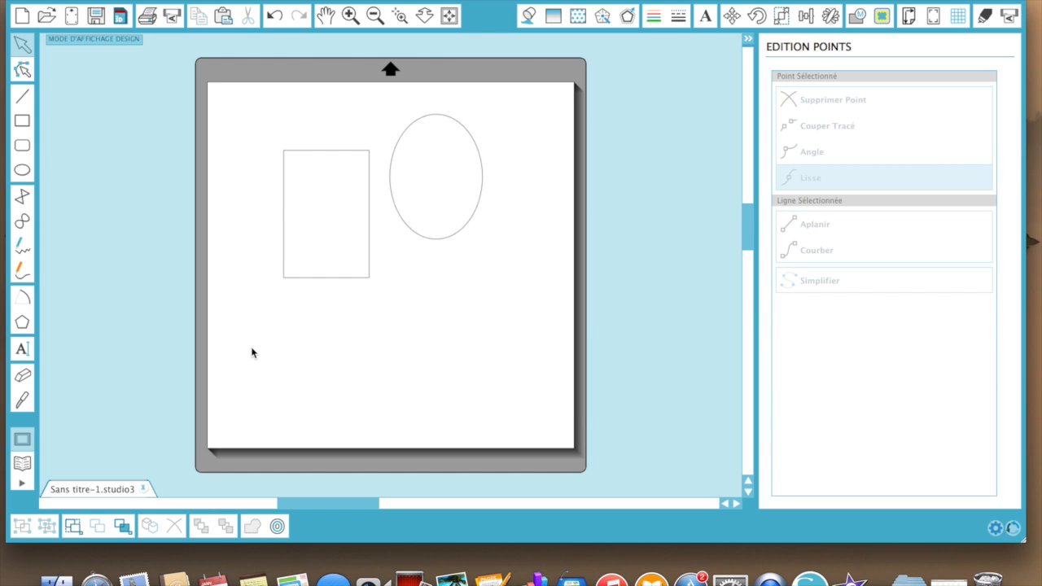
Step: Draw a rectangle about 112 mm wide and 78 mm high below the existing rectangle
{"action": "left_click", "coordinate": [25, 124]}
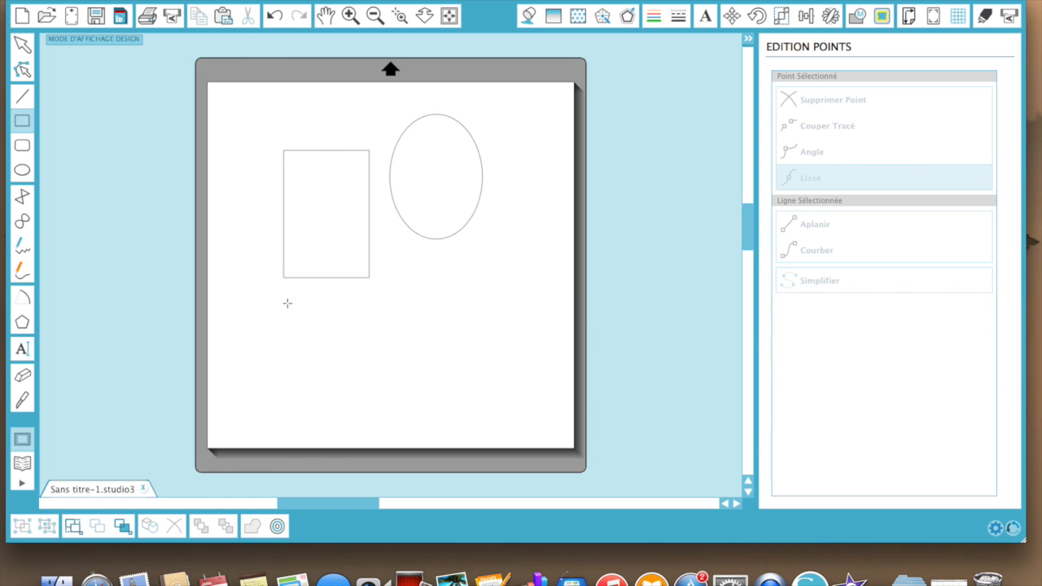
{"action": "left_click_drag", "start_coordinate": [287, 303], "coordinate": [421, 396]}
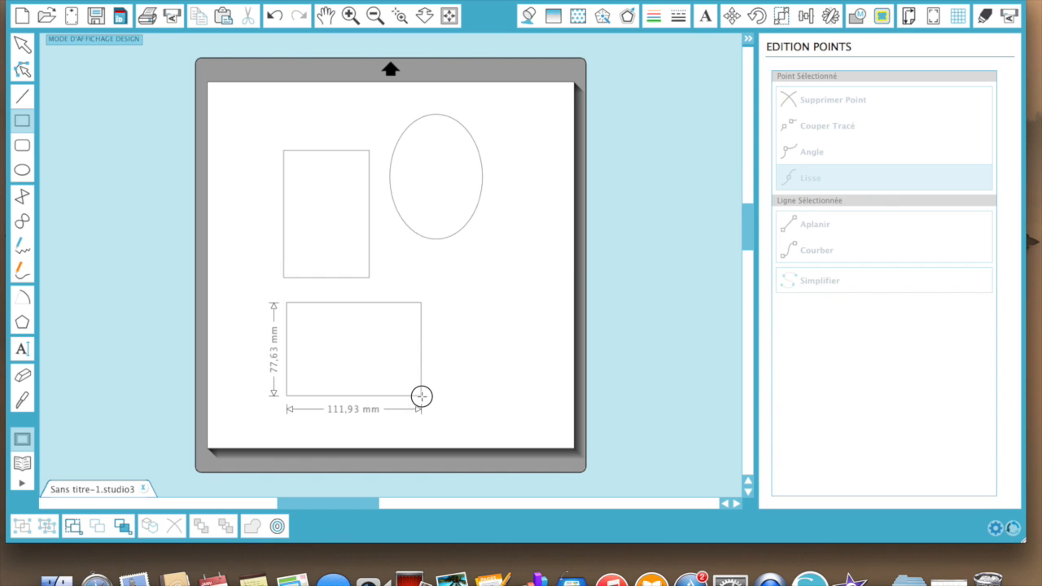
{"action": "left_click_drag", "start_coordinate": [420, 397], "coordinate": [421, 398]}
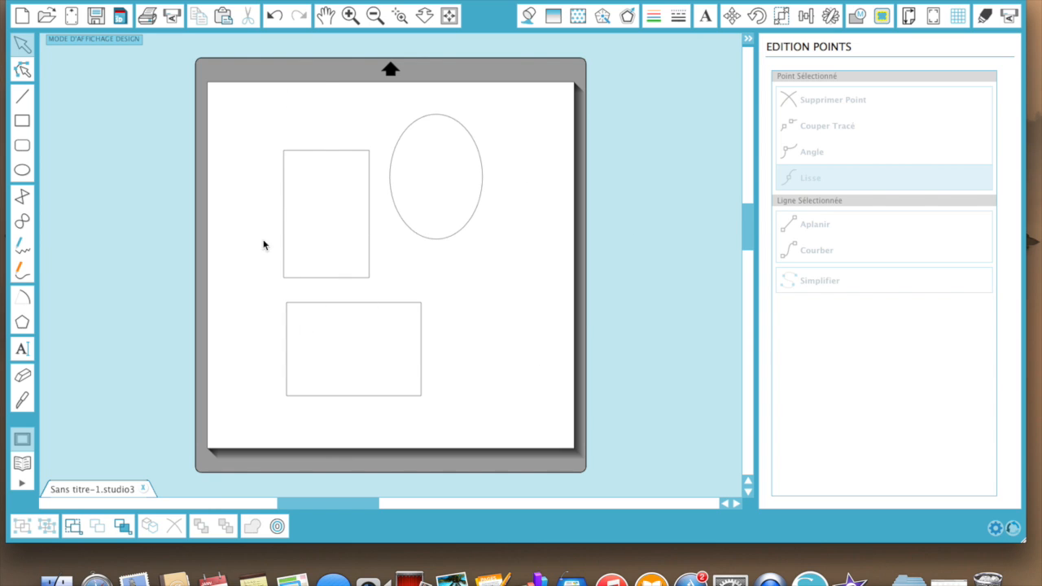
Step: Set the preference for after creating a shape to Continuez Dessin des Formes and apply it
{"action": "left_click", "coordinate": [994, 528]}
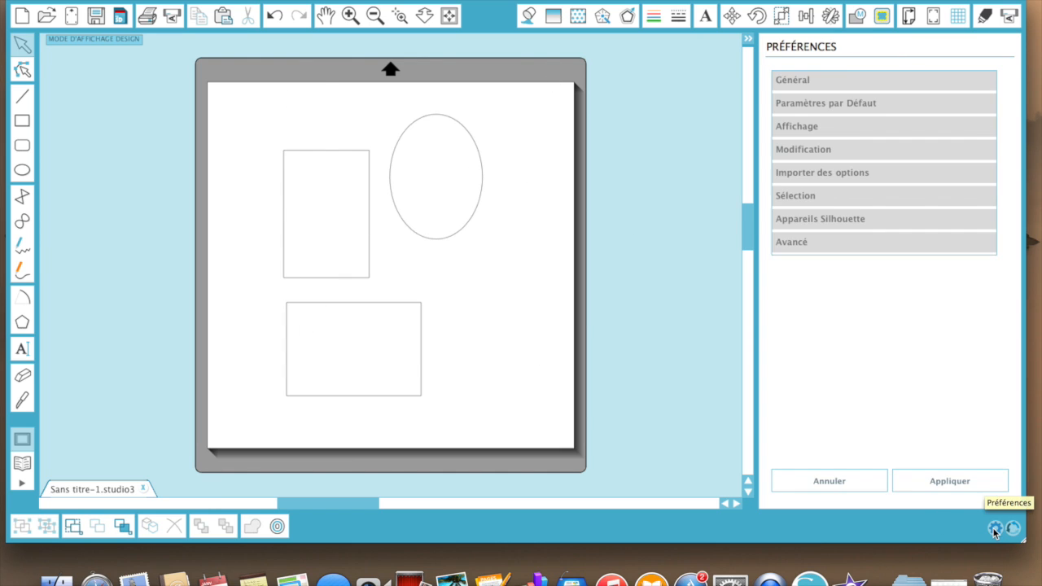
{"action": "left_click", "coordinate": [795, 196]}
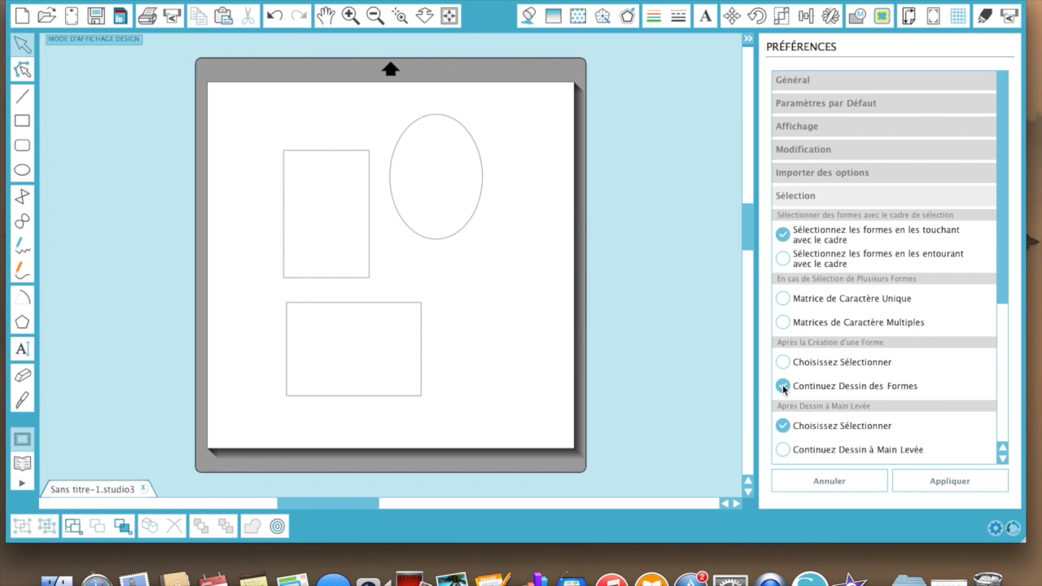
{"action": "left_click", "coordinate": [928, 481]}
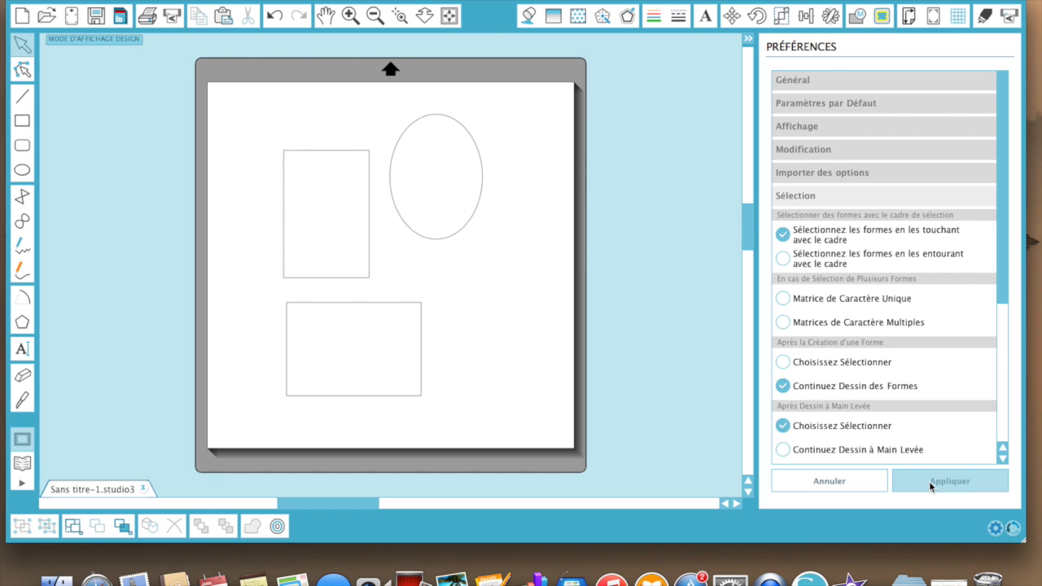
Step: Draw five more rectangles of different sizes in succession across the page, one of them over the ellipse
{"action": "left_click", "coordinate": [24, 122]}
{"action": "left_click_drag", "start_coordinate": [272, 121], "coordinate": [514, 346]}
{"action": "left_click_drag", "start_coordinate": [451, 380], "coordinate": [520, 435]}
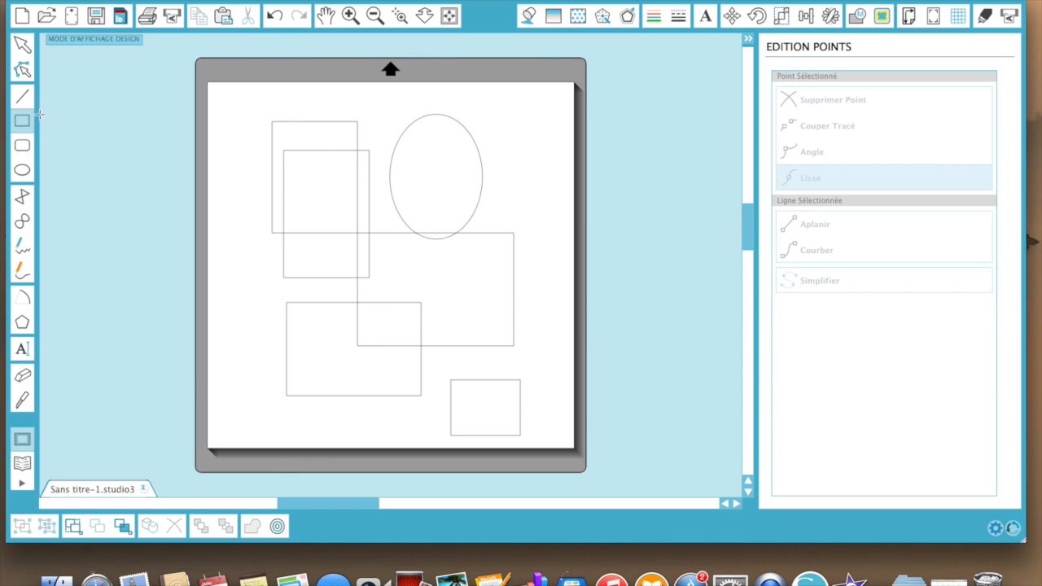
{"action": "left_click_drag", "start_coordinate": [229, 111], "coordinate": [340, 232]}
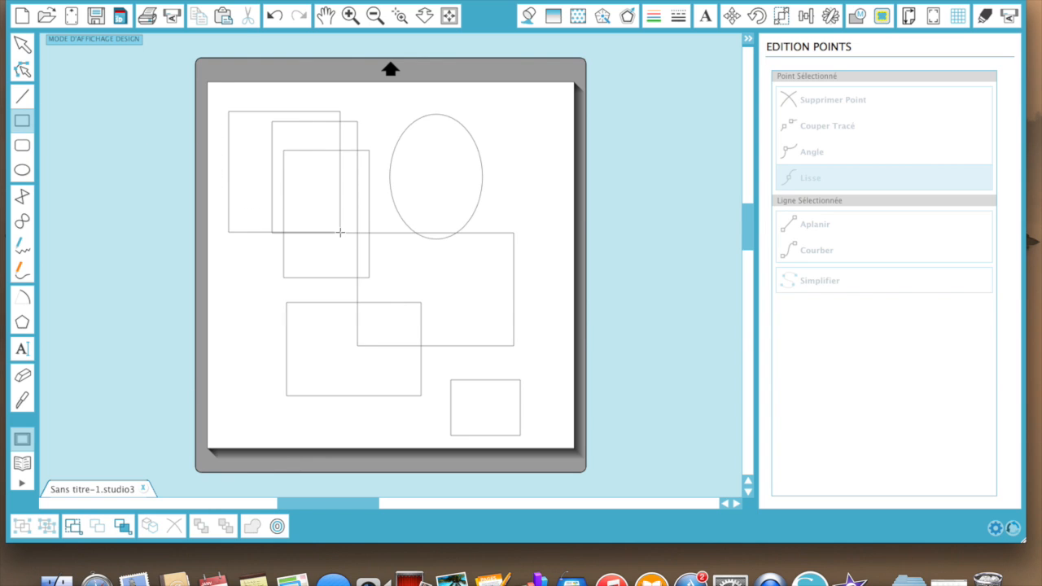
{"action": "left_click_drag", "start_coordinate": [383, 104], "coordinate": [544, 222]}
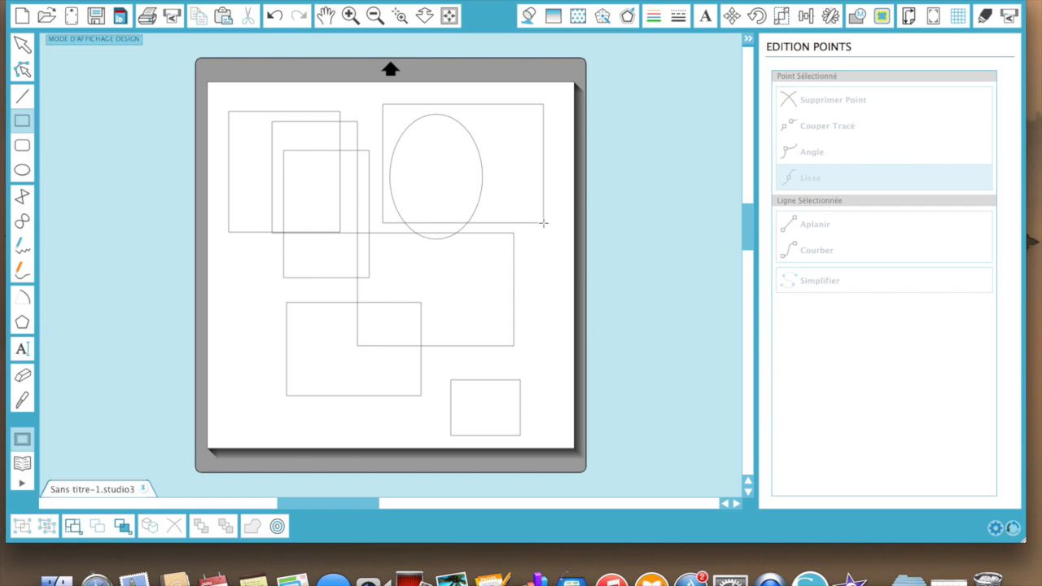
Step: Set the preference for after creating a shape back to Choisissez Sélectionner
{"action": "left_click", "coordinate": [994, 531]}
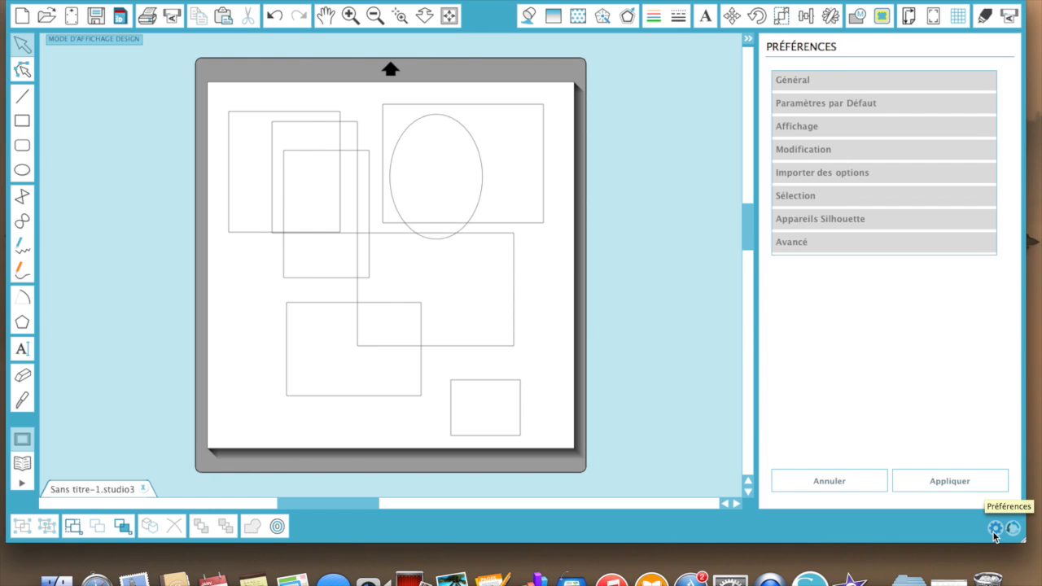
{"action": "left_click", "coordinate": [789, 197]}
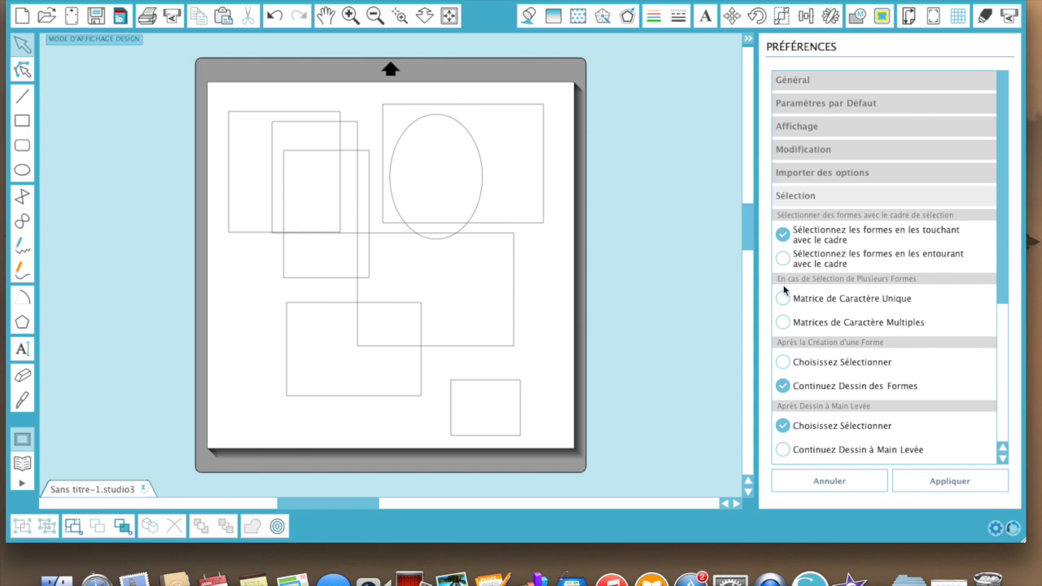
{"action": "left_click", "coordinate": [782, 362]}
Step: Review the remaining selection preferences, the Appareils Silhouette connection options, and the Avancé settings for library, HTTP, proxy and packet size
{"action": "scroll", "coordinate": [839, 433], "scroll_direction": "down", "scroll_amount": 2}
{"action": "scroll", "coordinate": [838, 428], "scroll_direction": "down", "scroll_amount": 5}
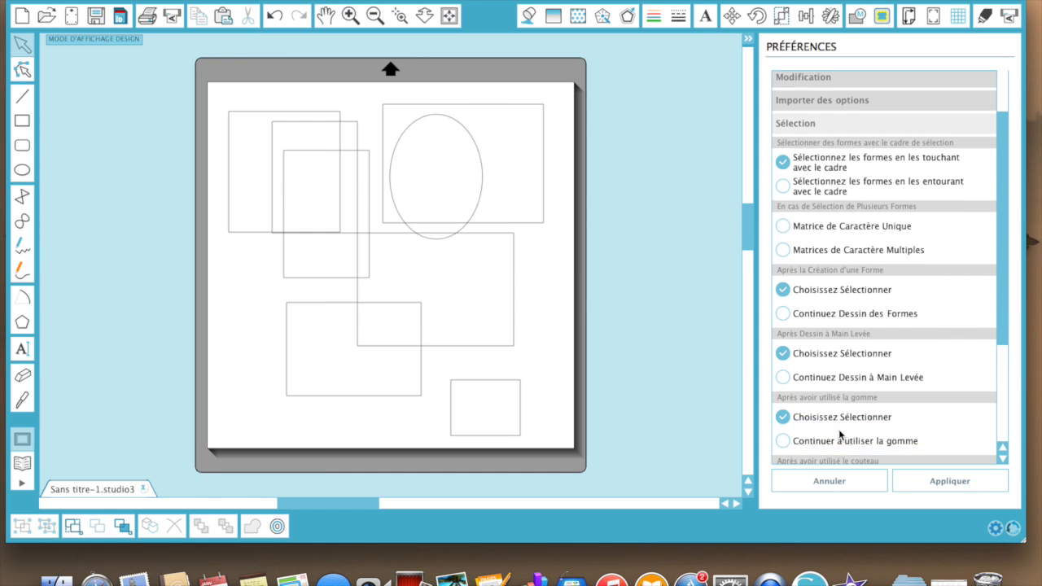
{"action": "scroll", "coordinate": [838, 428], "scroll_direction": "down", "scroll_amount": 5}
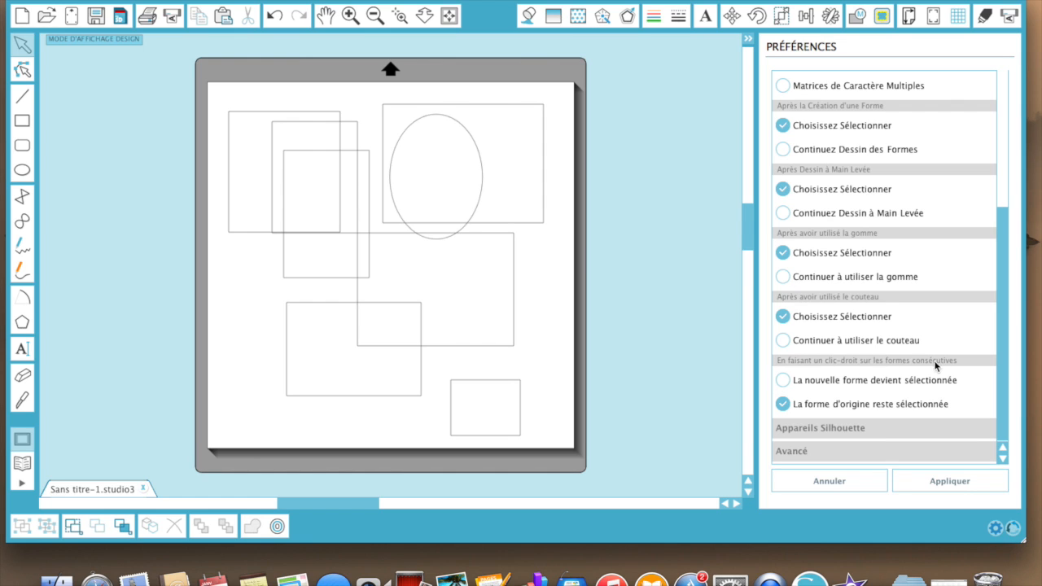
{"action": "left_click", "coordinate": [821, 429]}
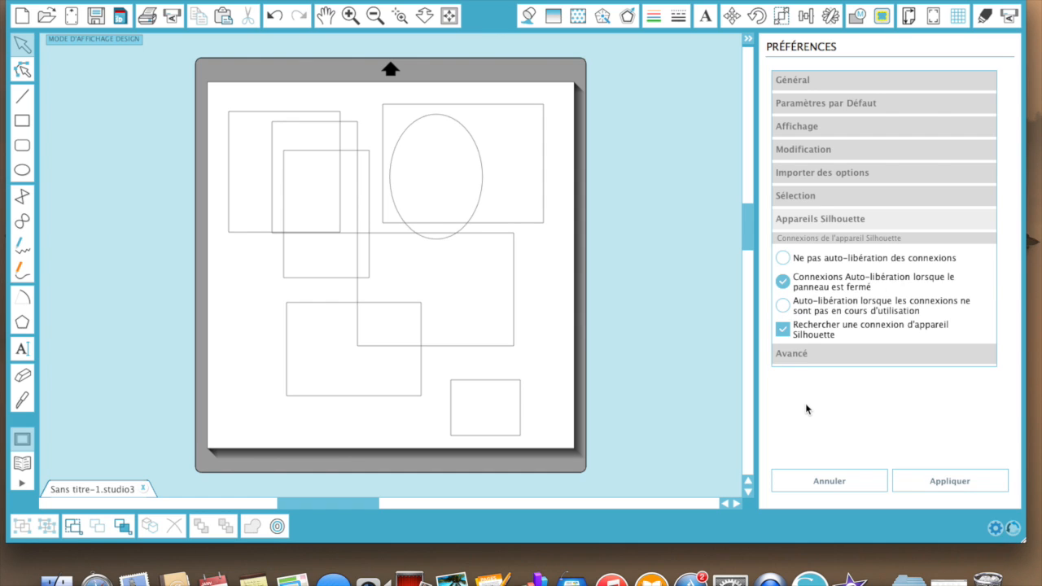
{"action": "left_click", "coordinate": [794, 358]}
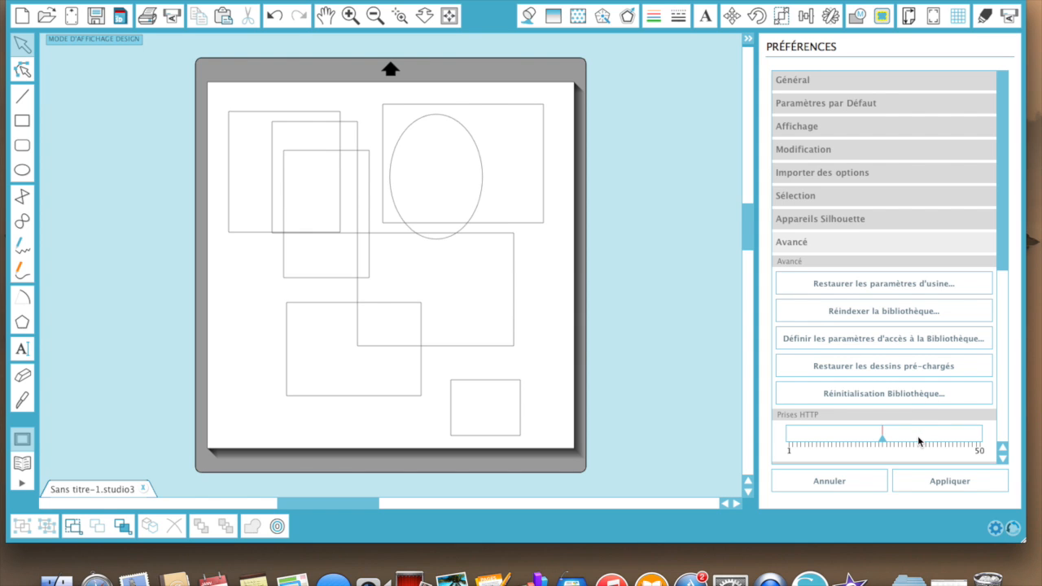
{"action": "scroll", "coordinate": [917, 437], "scroll_direction": "down", "scroll_amount": 3}
{"action": "scroll", "coordinate": [917, 442], "scroll_direction": "down", "scroll_amount": 4}
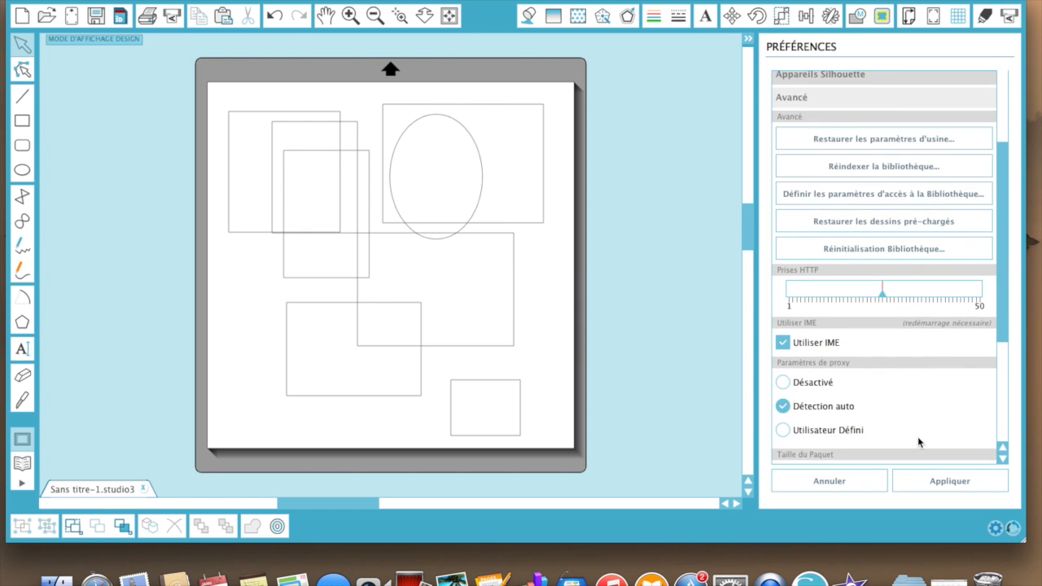
{"action": "scroll", "coordinate": [917, 442], "scroll_direction": "down", "scroll_amount": 6}
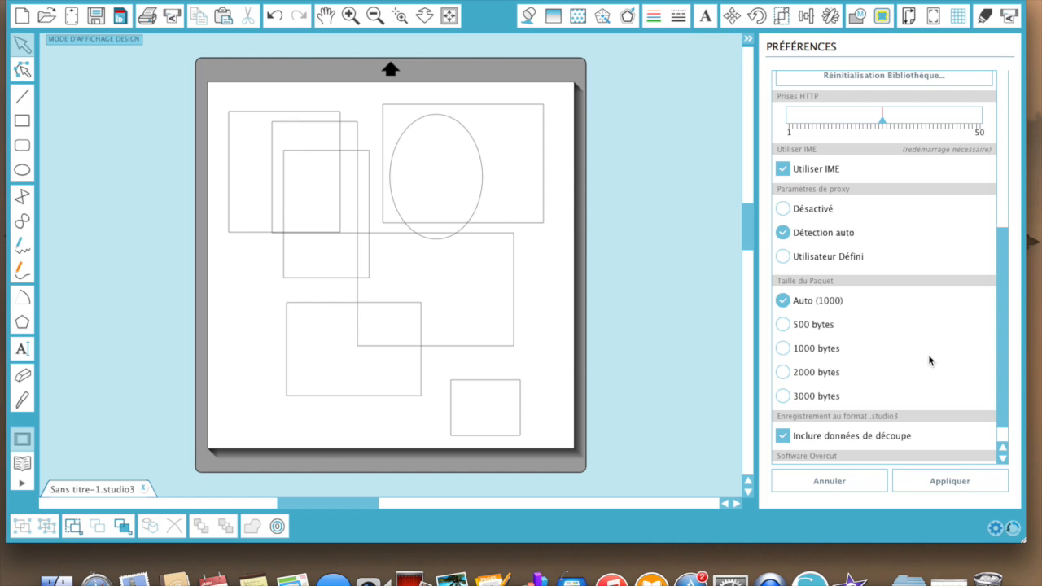
Step: View the end of the advanced preferences, and check the installed software version in the program's About information
{"action": "scroll", "coordinate": [931, 360], "scroll_direction": "down", "scroll_amount": 1}
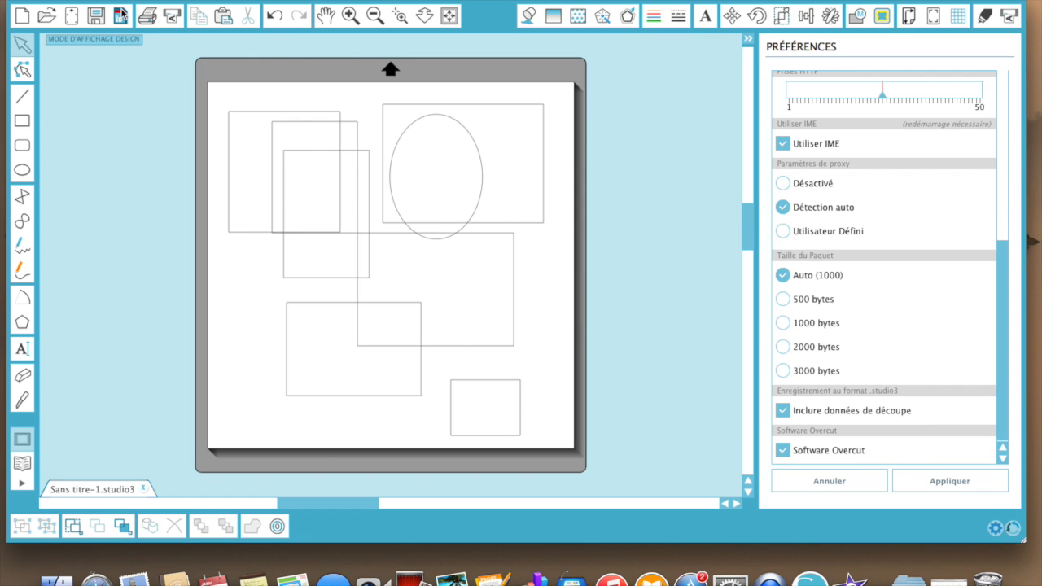
{"action": "left_click", "coordinate": [92, 0]}
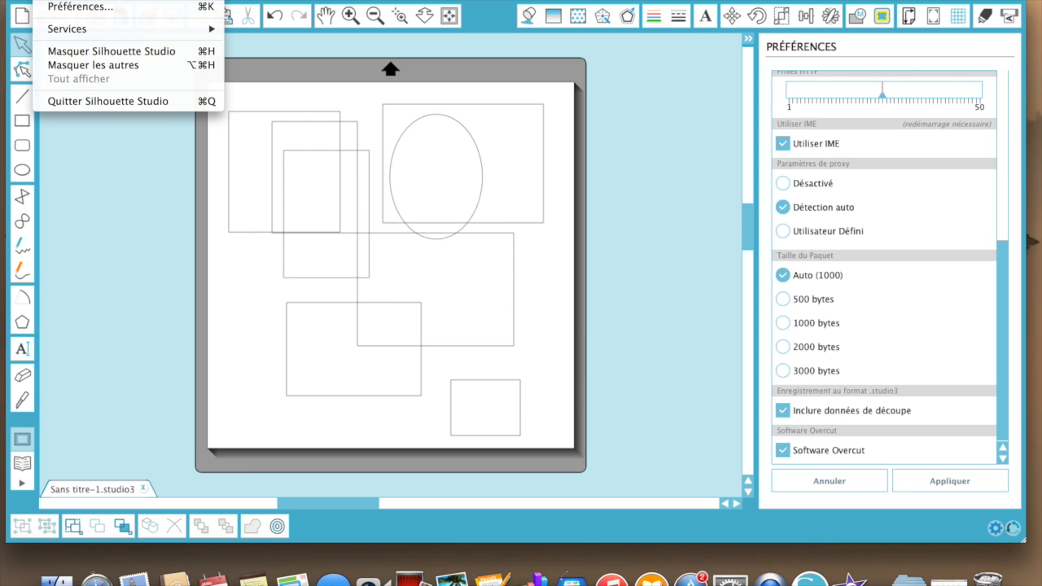
{"action": "left_click", "coordinate": [91, 0]}
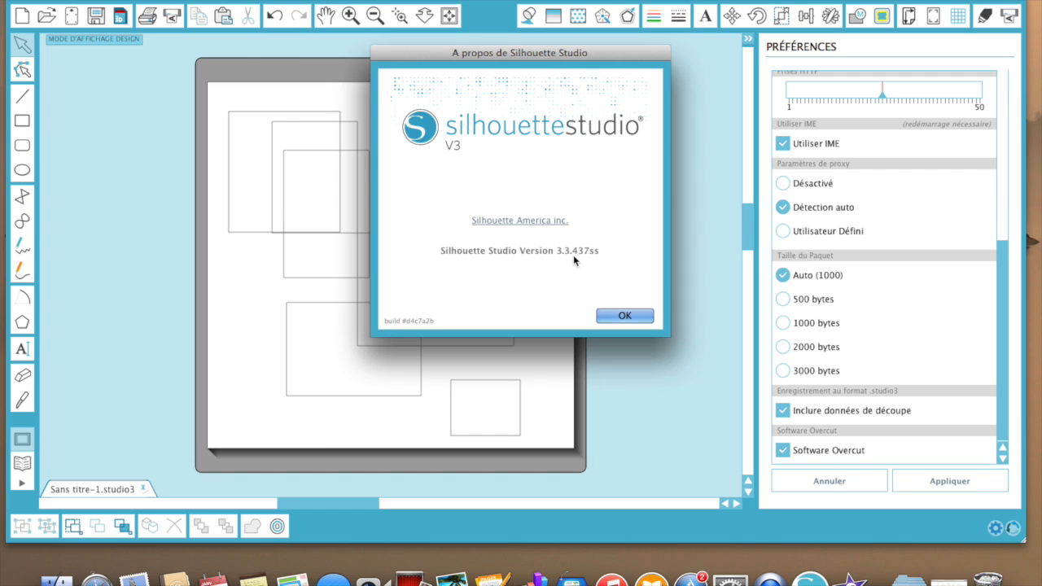
{"action": "left_click", "coordinate": [623, 317]}
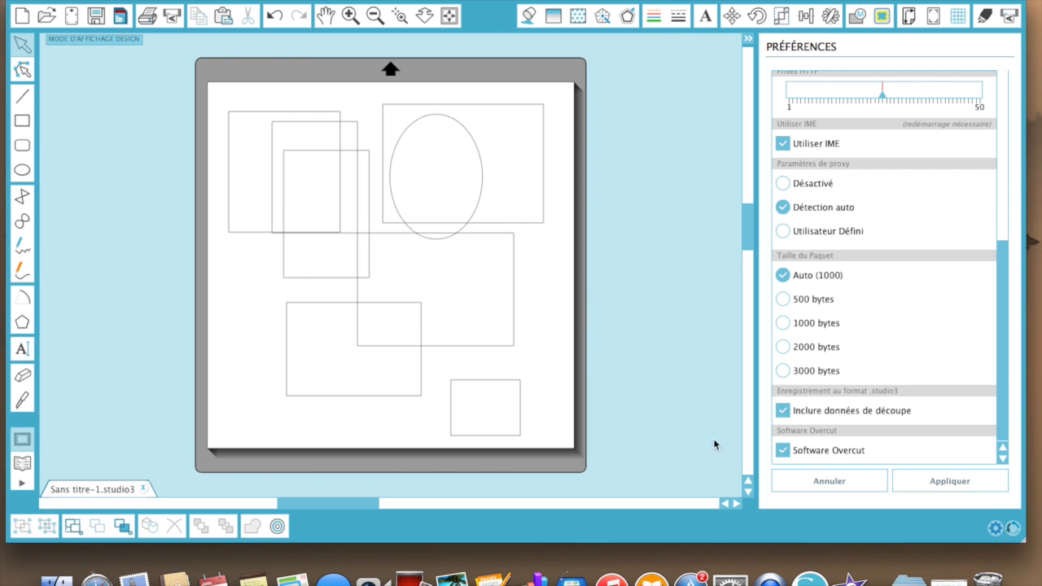
Step: Disable Software Overcut in the advanced preferences, apply the change, and reopen the preferences
{"action": "left_click", "coordinate": [783, 452]}
{"action": "left_click", "coordinate": [943, 481]}
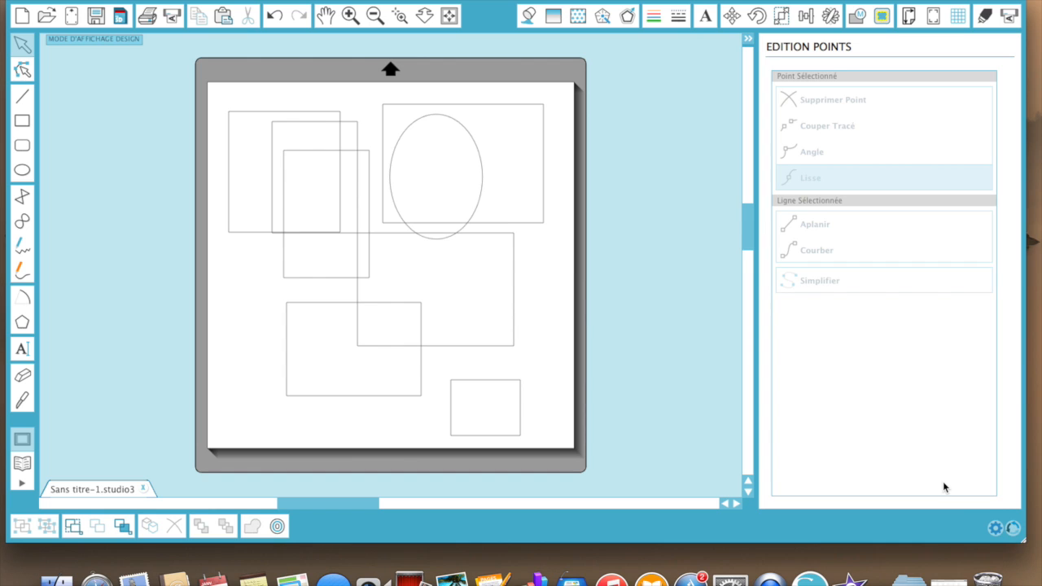
{"action": "left_click", "coordinate": [994, 528]}
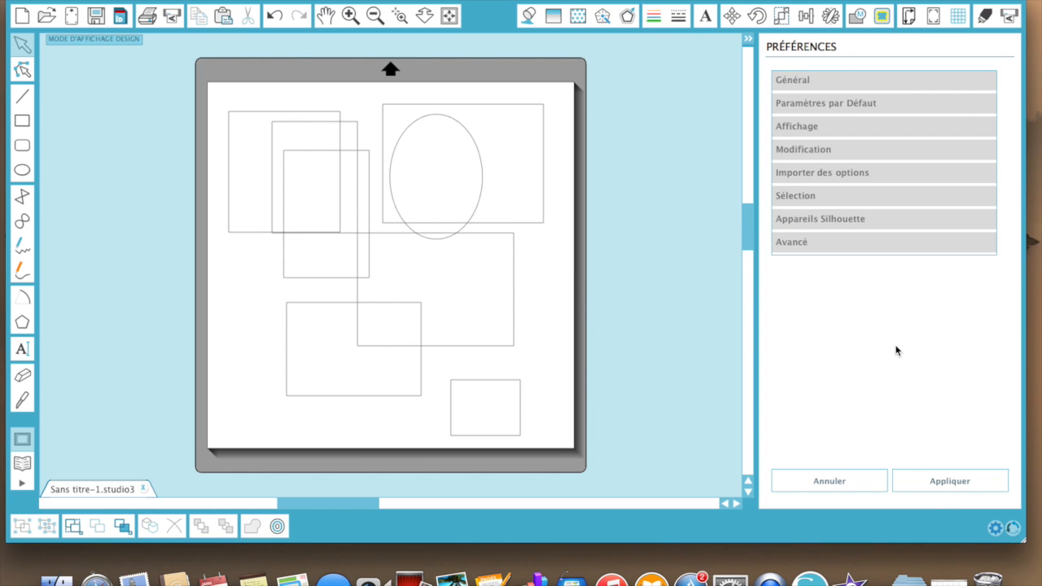